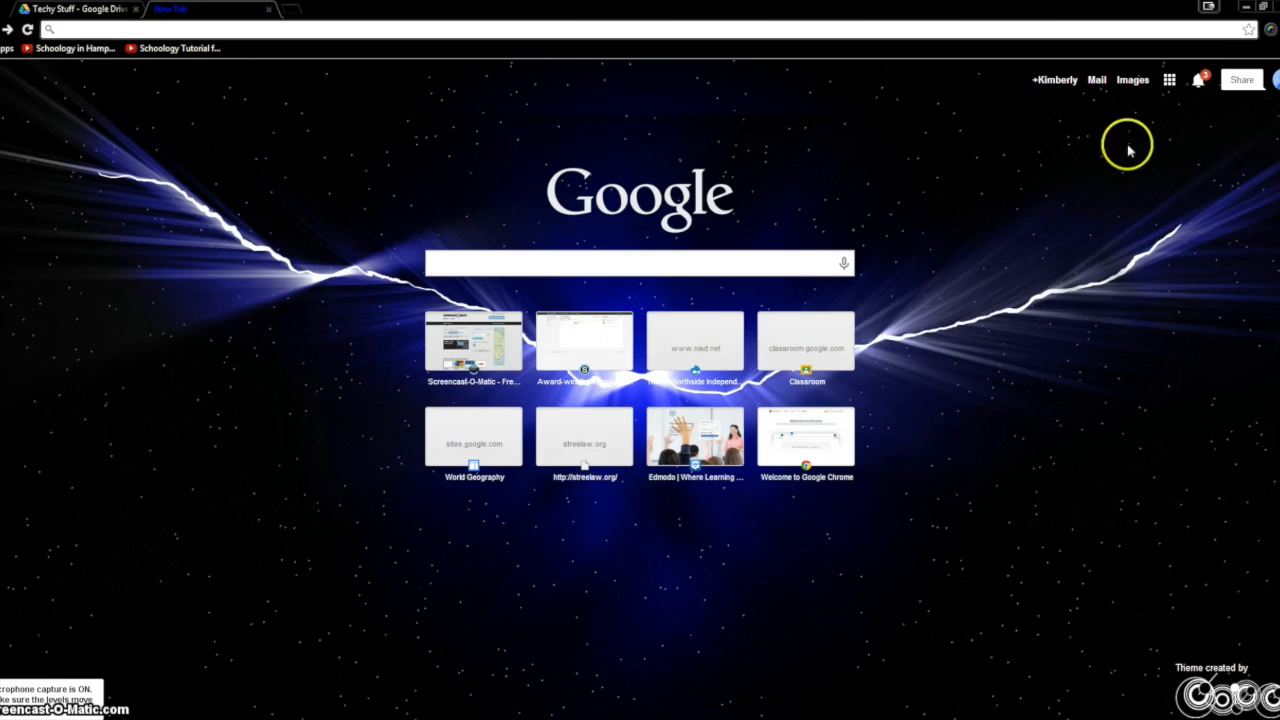
# - Go to Google Drive and create a new form inside the Techy Stuff folder
pyautogui.click(1169, 80)
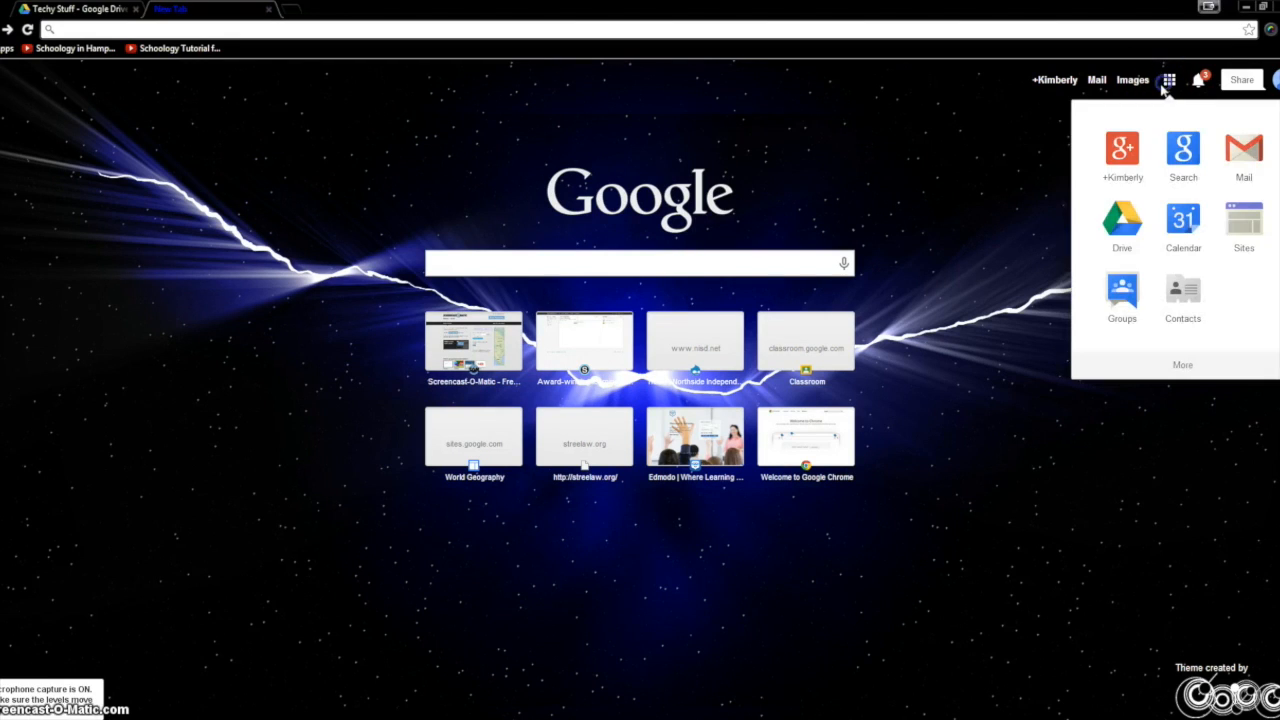
pyautogui.click(1122, 237)
pyautogui.click(330, 155)
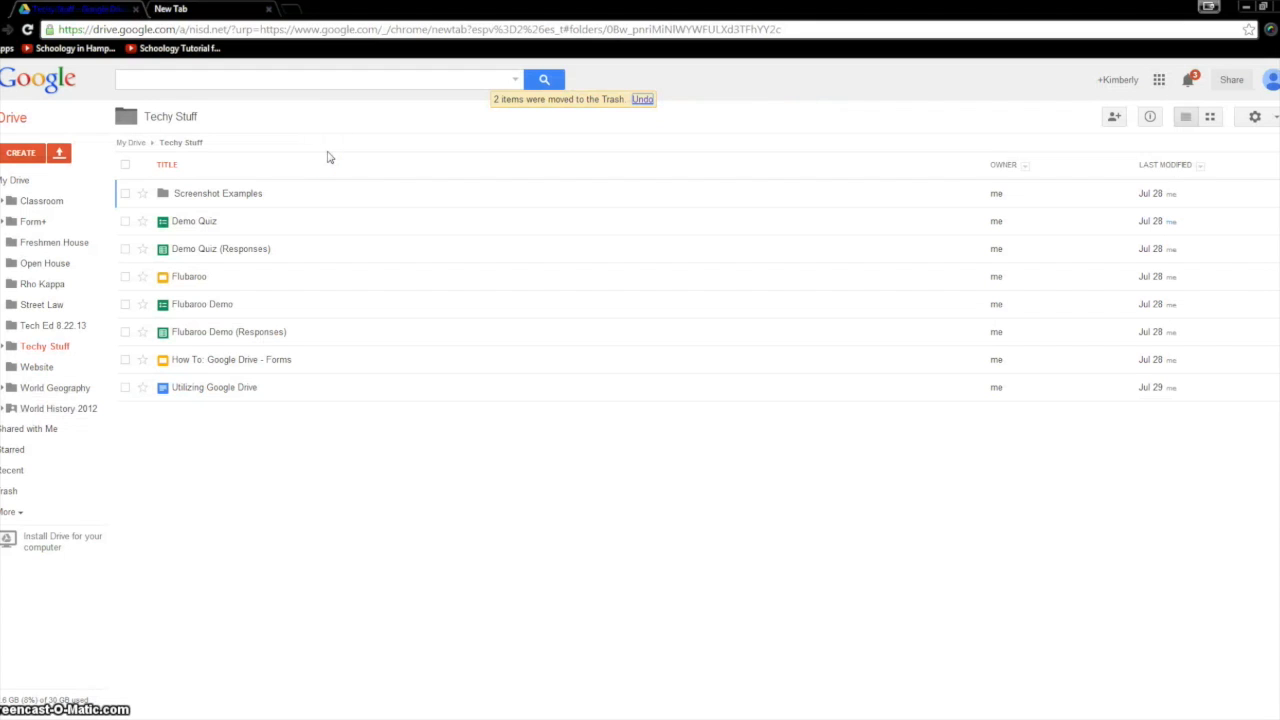
pyautogui.click(10, 152)
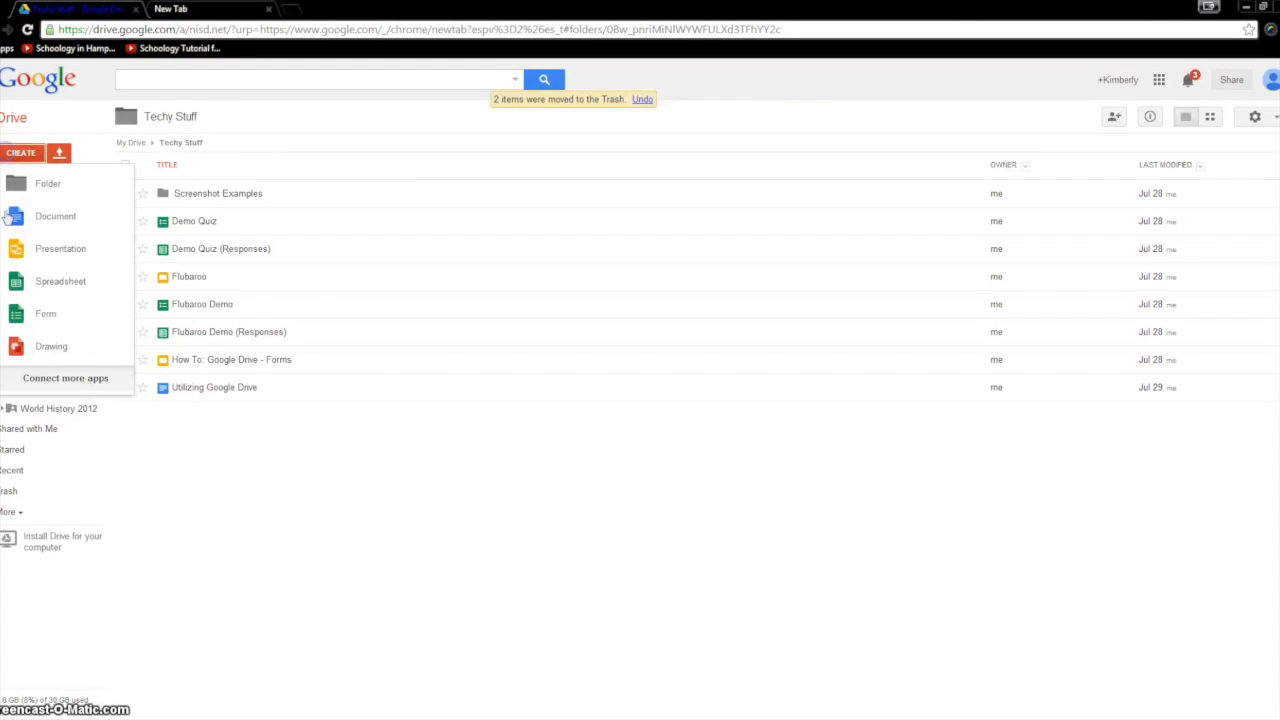
pyautogui.click(40, 313)
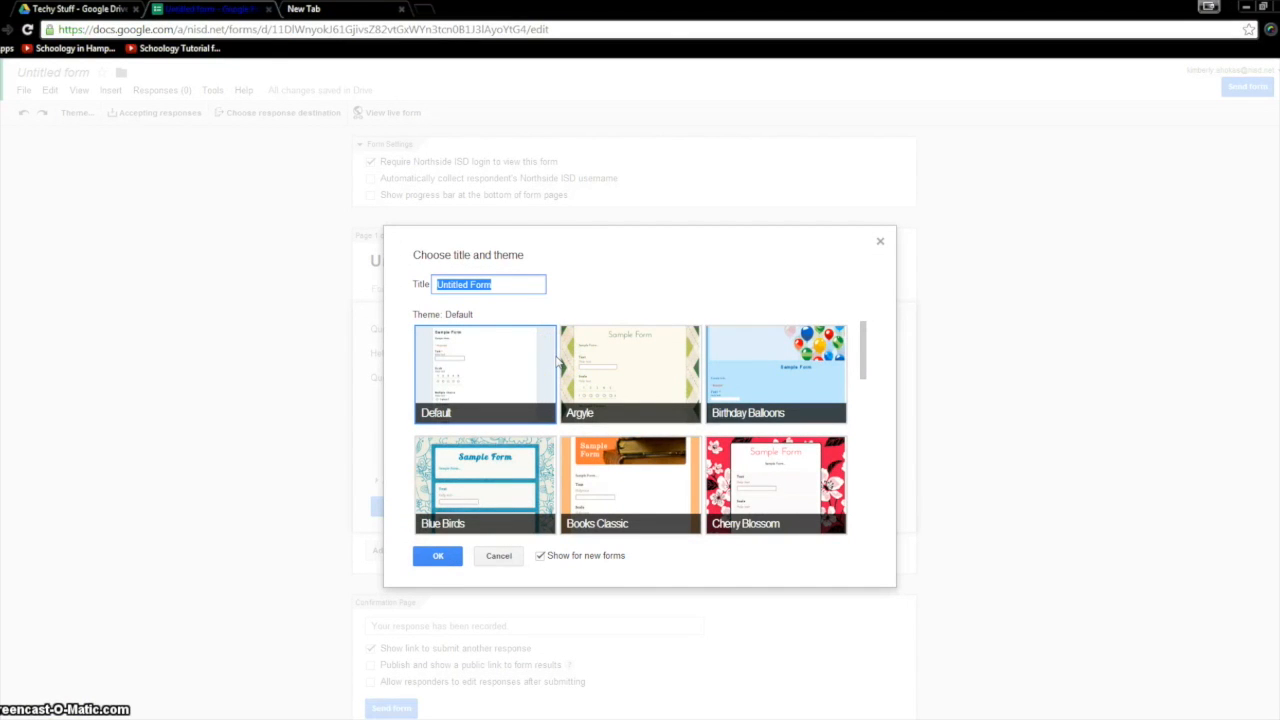
# - Title the form 'Tech Quiz' and apply the Books Classic theme
pyautogui.write('Tech Quiz')
pyautogui.moveTo(863, 346)
pyautogui.mouseDown()
pyautogui.moveTo(858, 397)
pyautogui.moveTo(866, 353)
pyautogui.mouseUp()
pyautogui.click(623, 417)
pyautogui.click(449, 561)
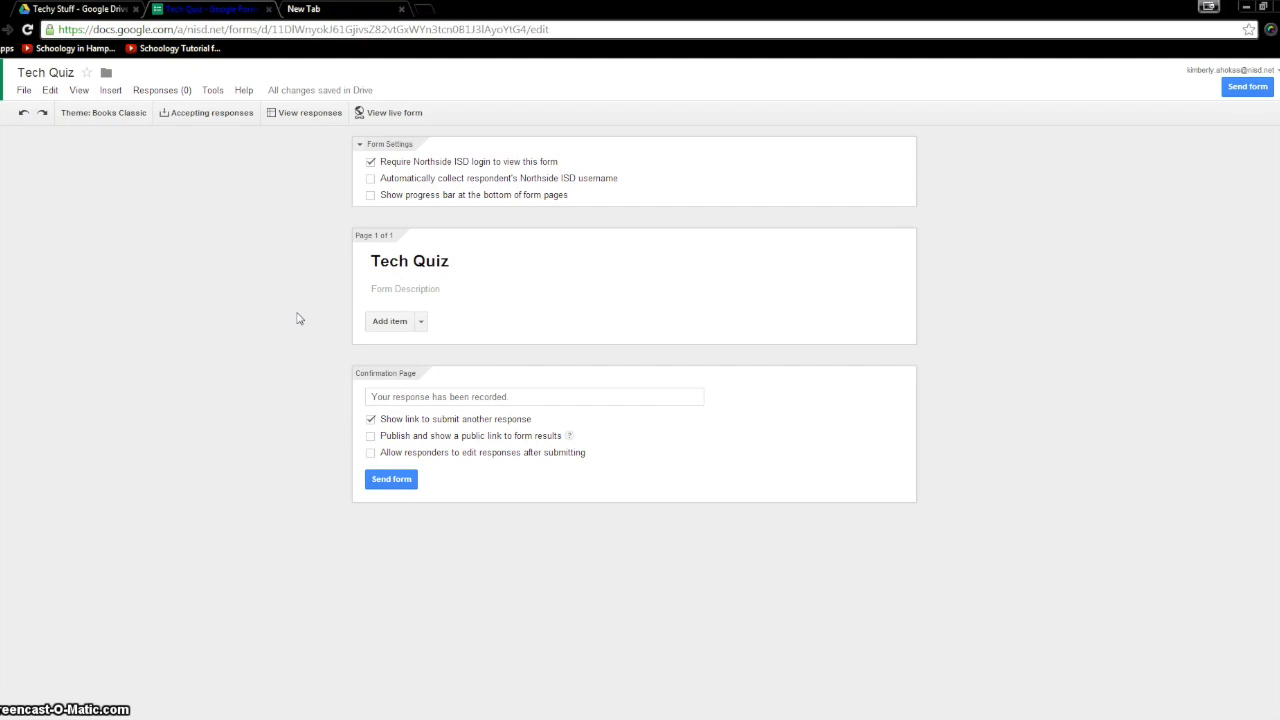
# - Turn off the Northside ISD login requirement and add the description 'Take this quiz after watching the video'
pyautogui.click(371, 162)
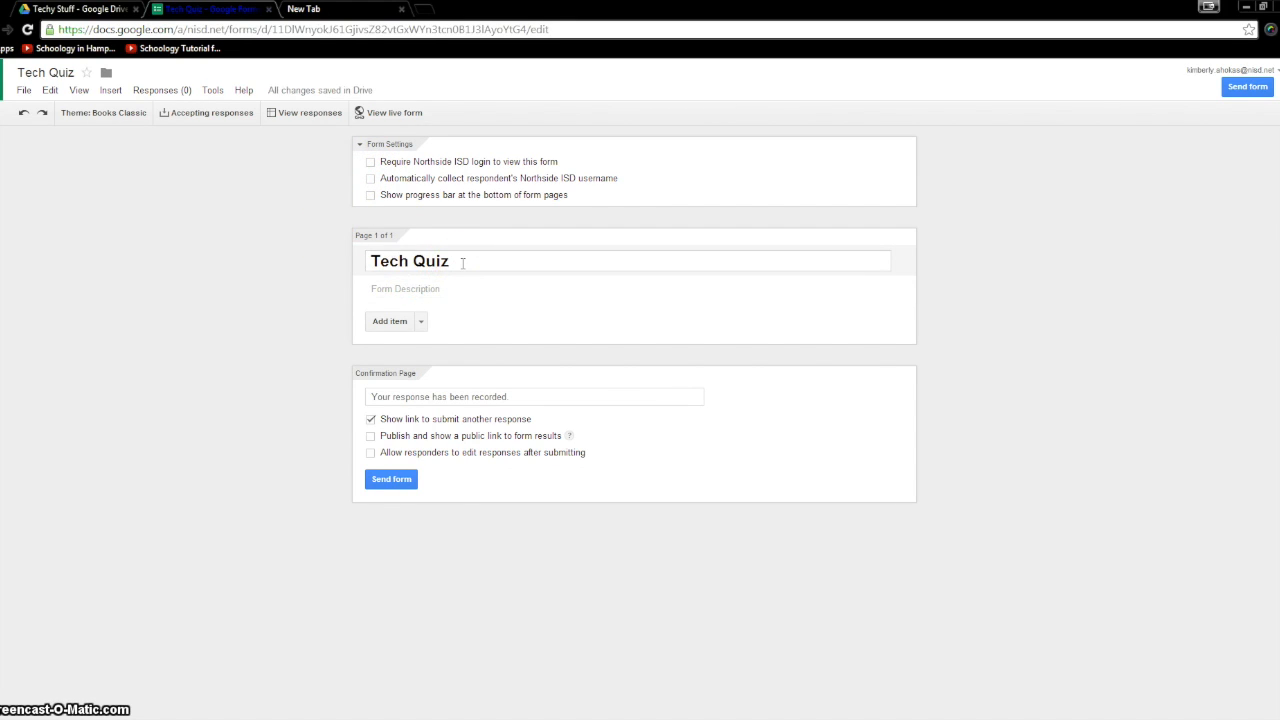
pyautogui.click(465, 288)
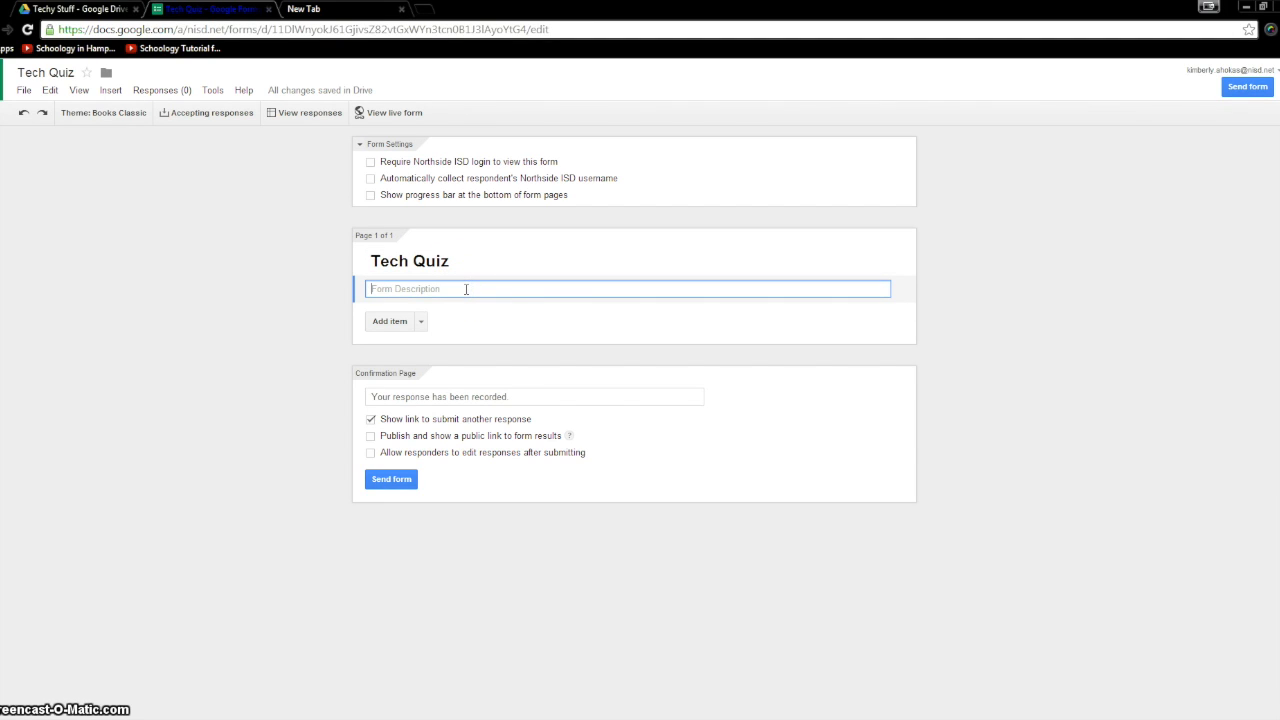
pyautogui.write('Take this quiz after watching the video')
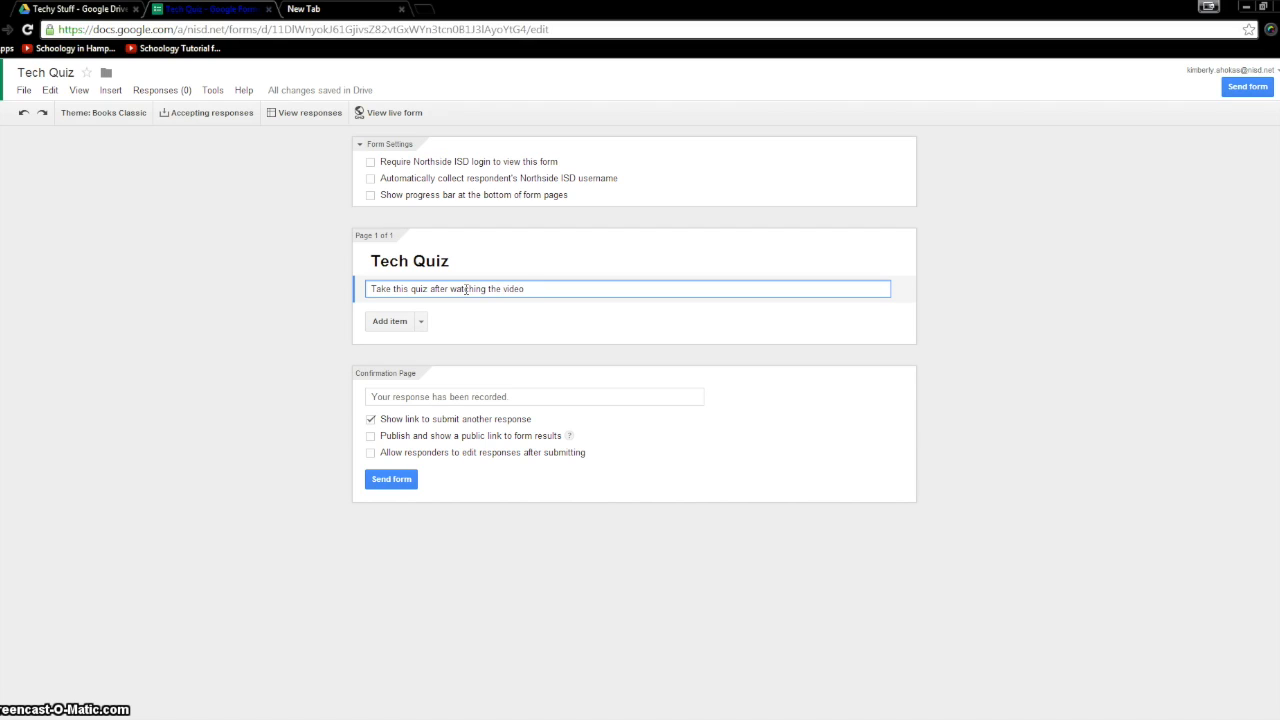
# - Add required text questions 'First Name' and 'Last Name'
pyautogui.click(402, 324)
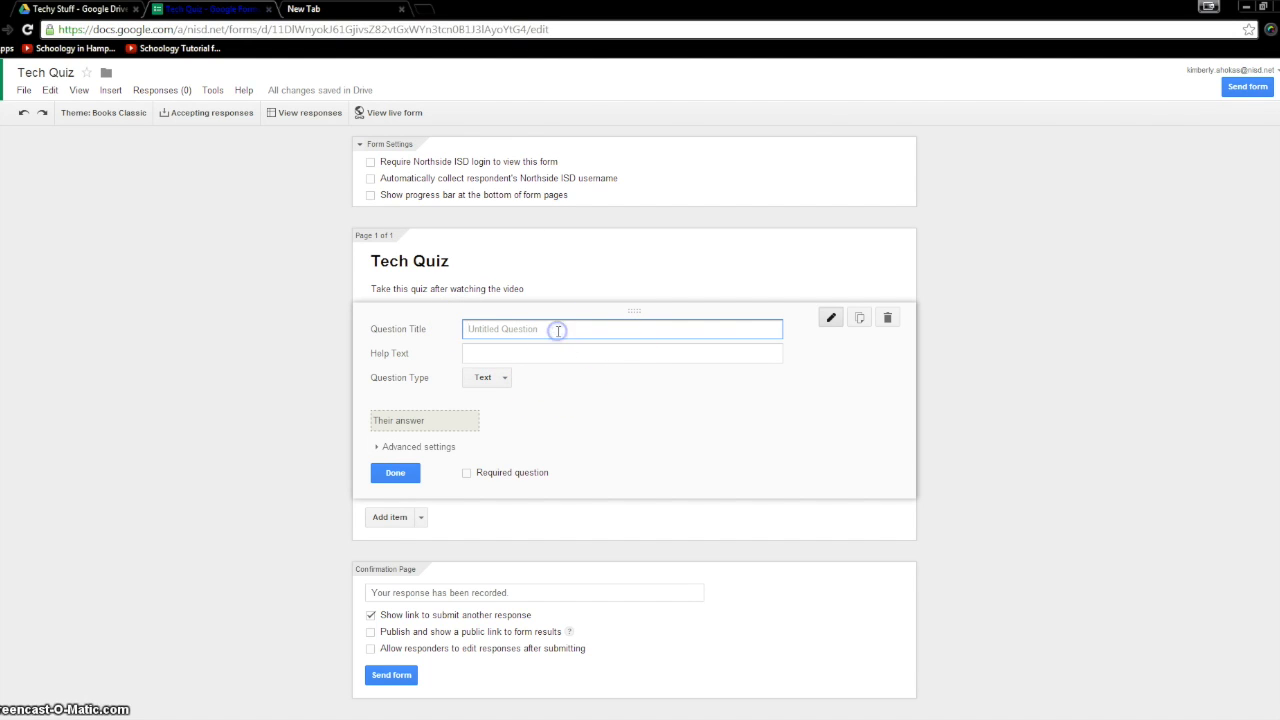
pyautogui.write('Fi')
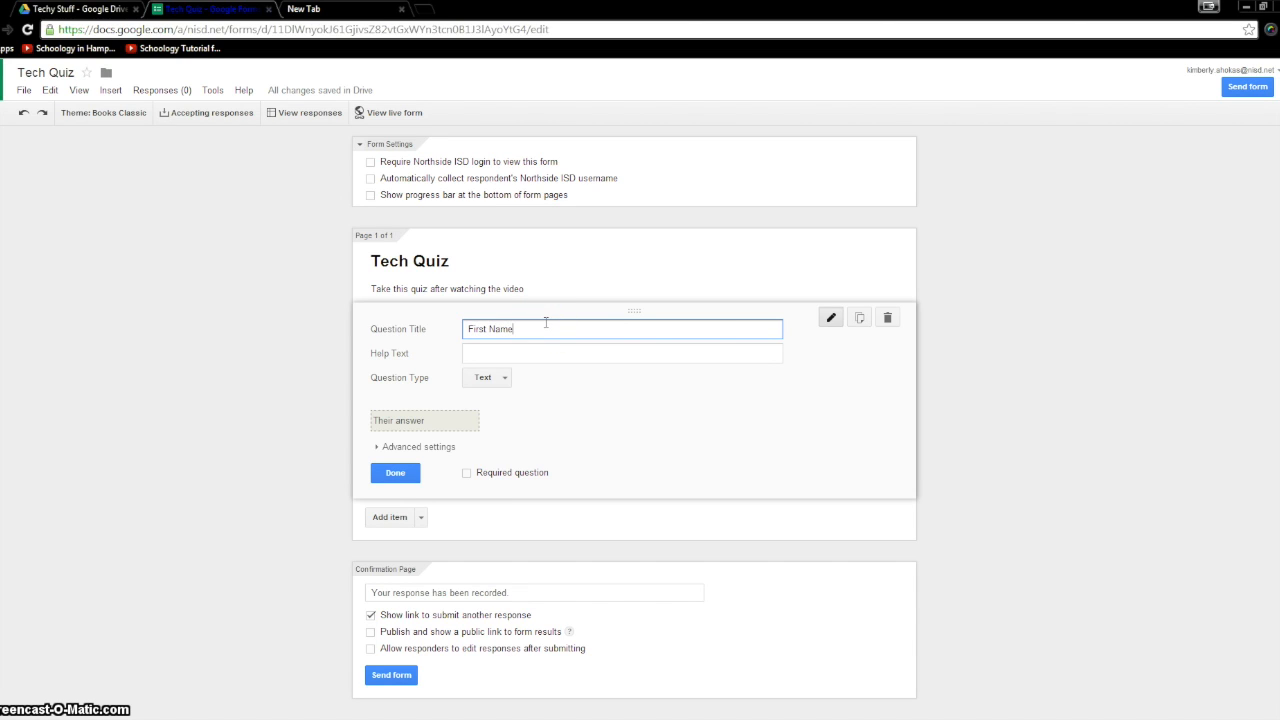
pyautogui.write('rst Name')
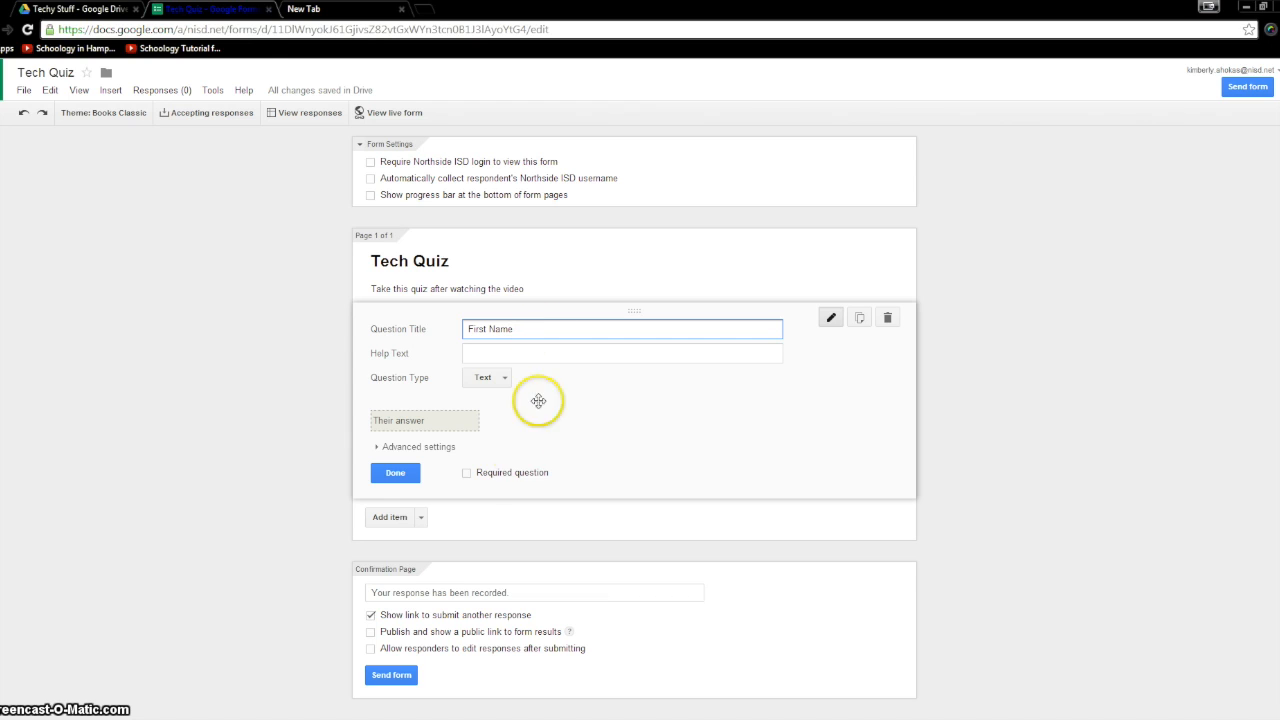
pyautogui.click(468, 476)
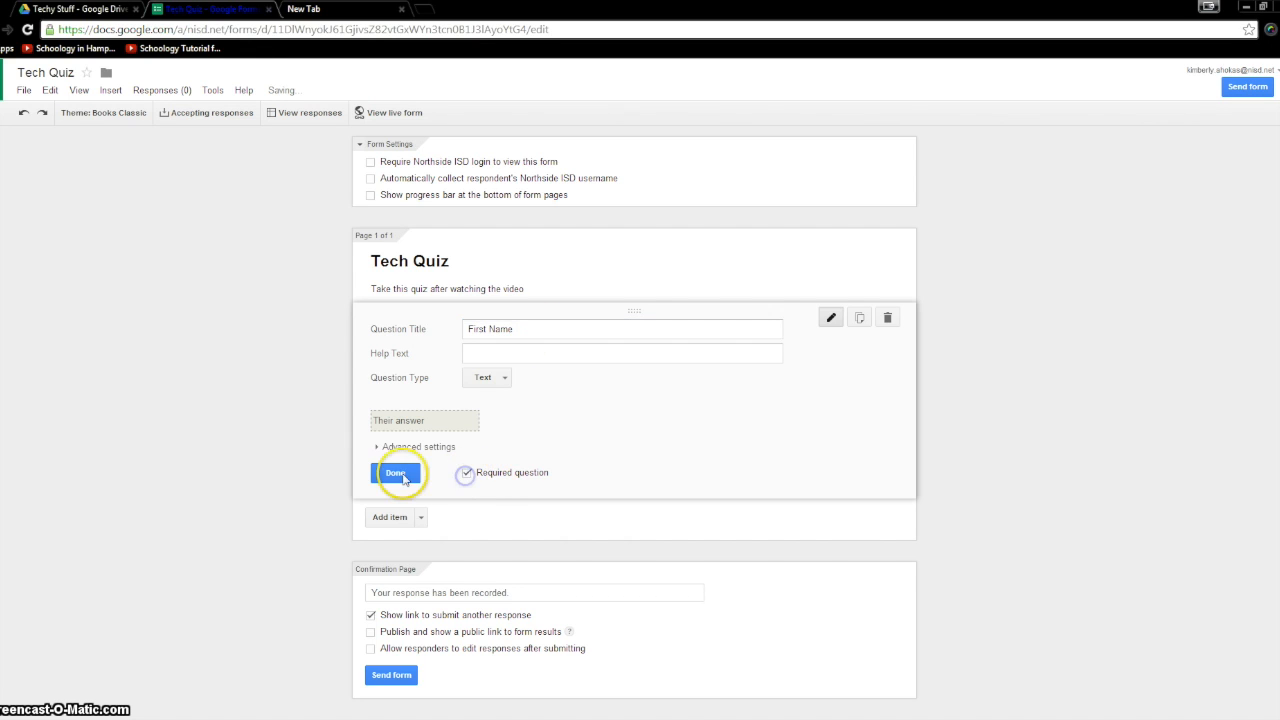
pyautogui.click(397, 474)
pyautogui.click(390, 384)
pyautogui.click(491, 387)
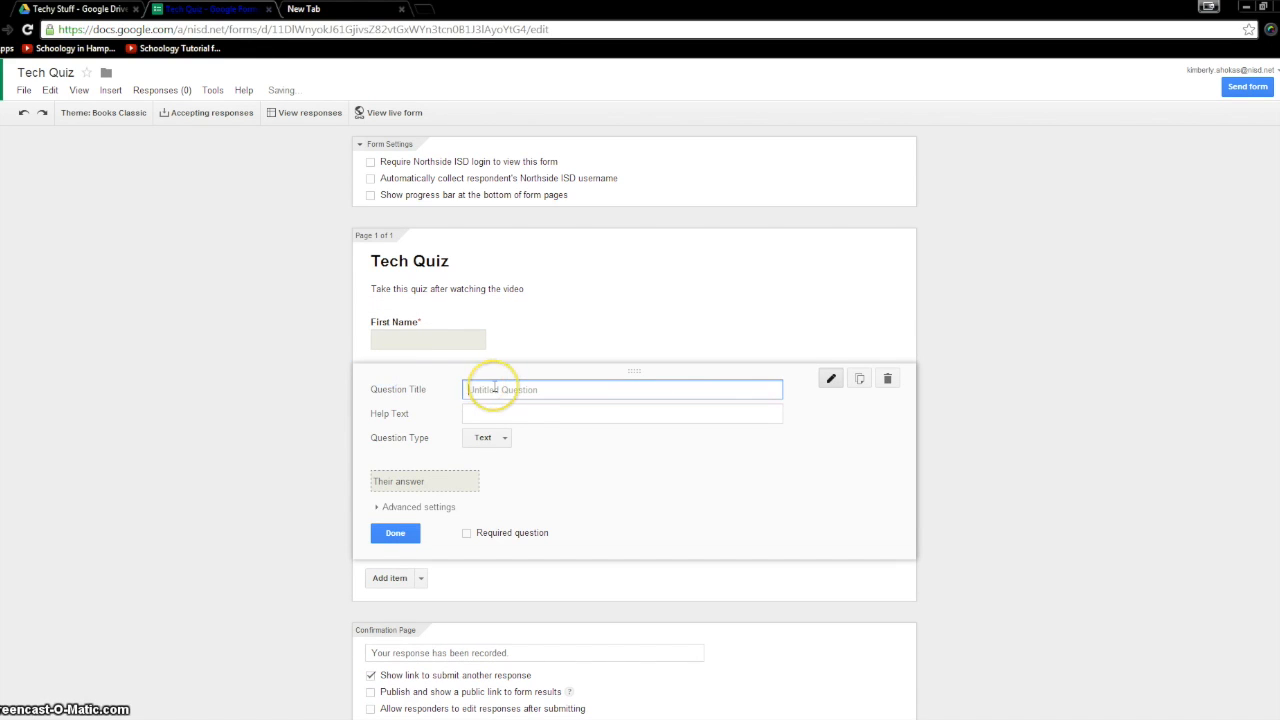
pyautogui.write('Last Name')
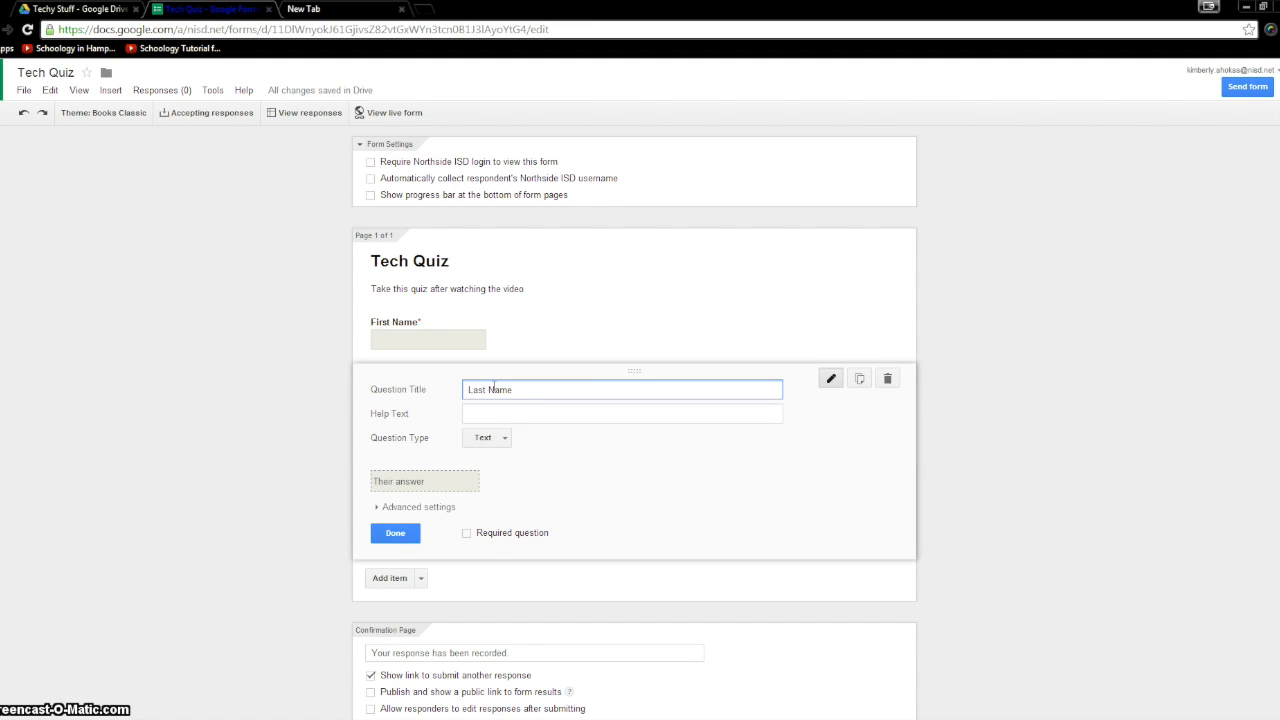
pyautogui.click(465, 535)
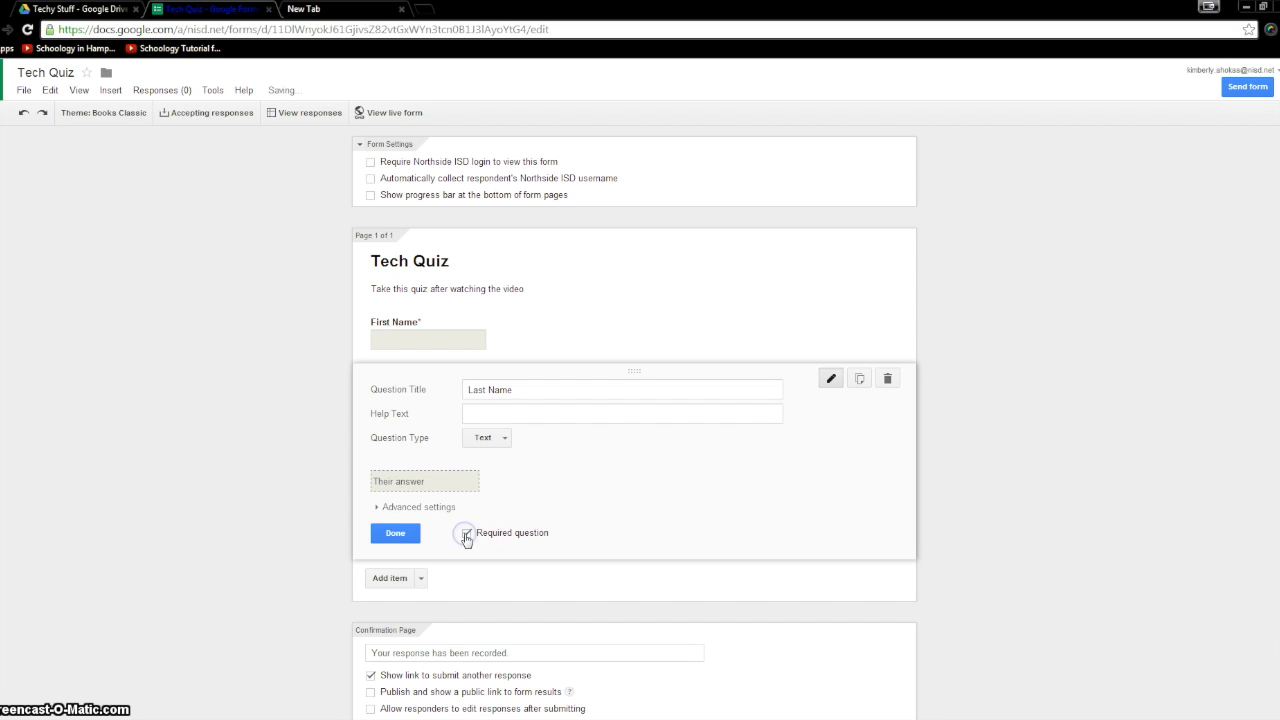
pyautogui.click(388, 535)
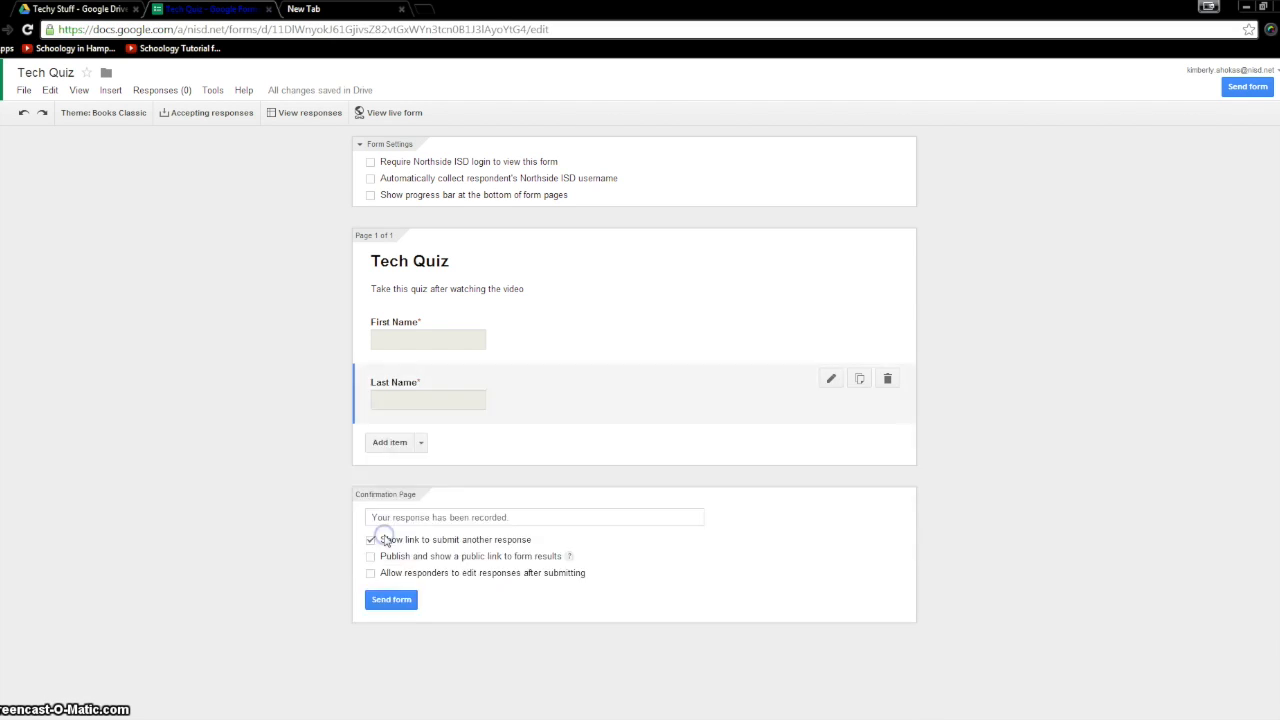
# - Add a choose-from-a-list question 'Period' with options 1st, 2nd and 3rd
pyautogui.click(421, 443)
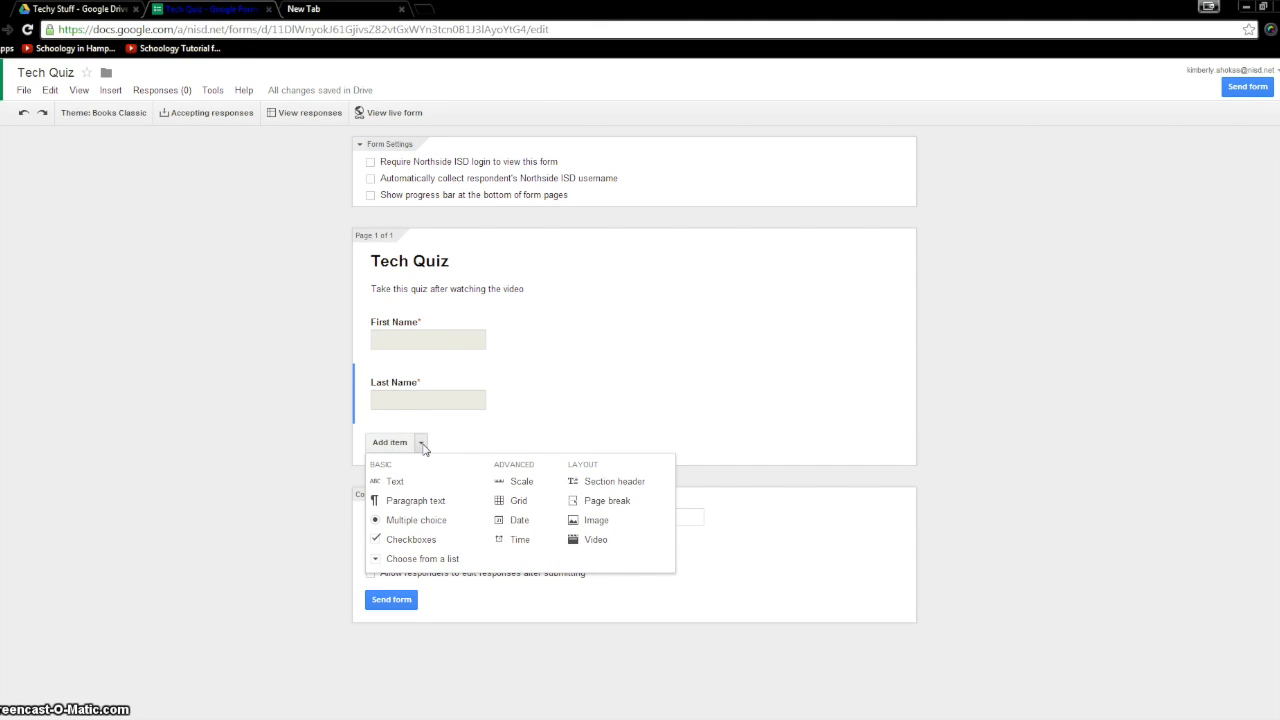
pyautogui.click(422, 558)
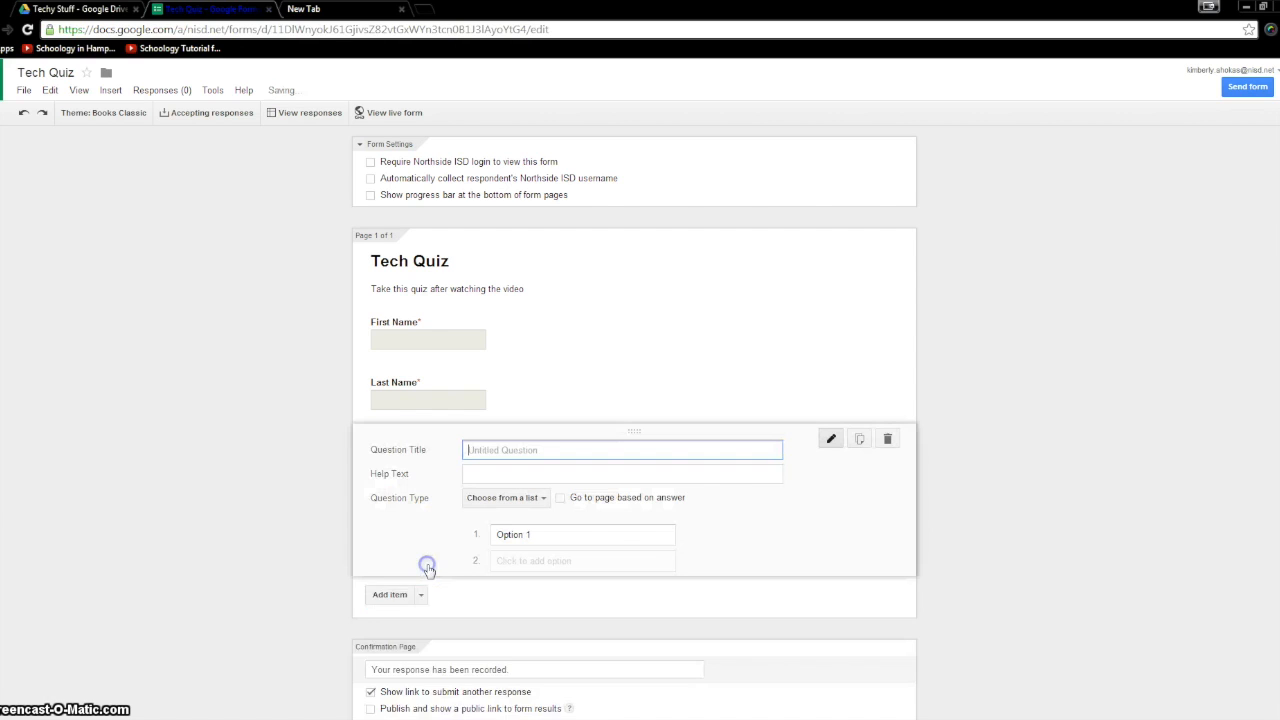
pyautogui.click(498, 450)
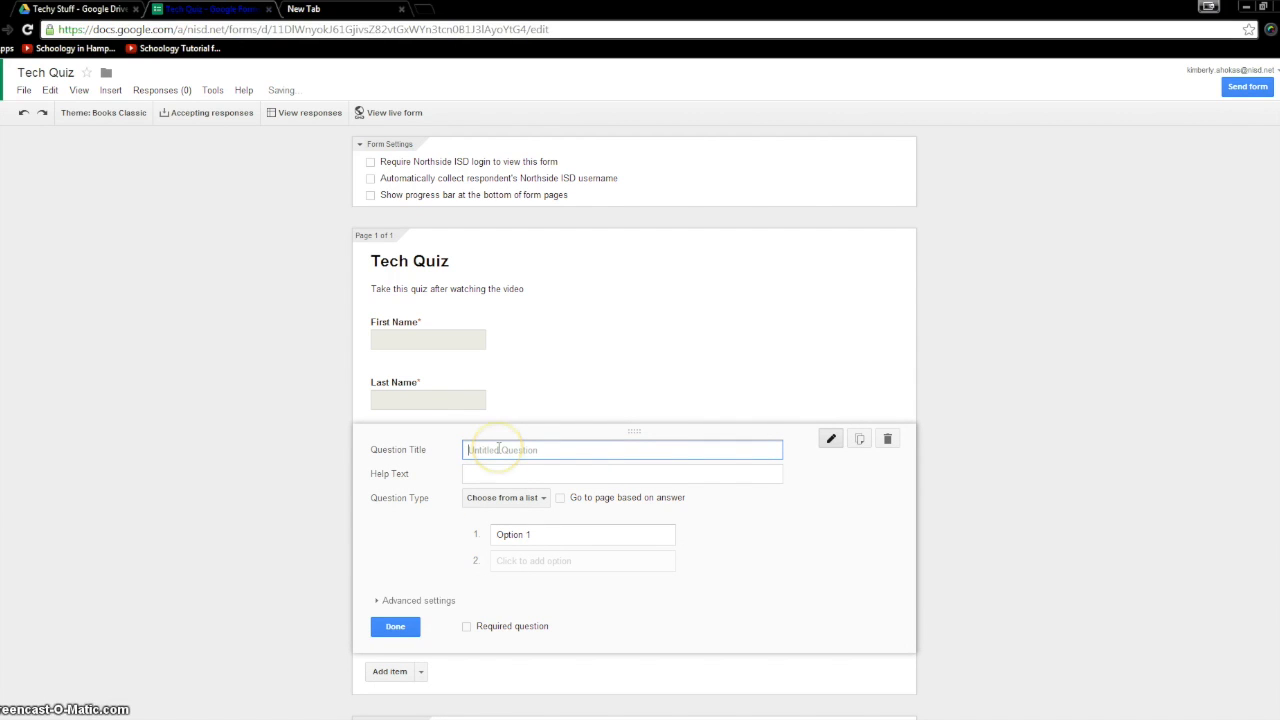
pyautogui.write('Period')
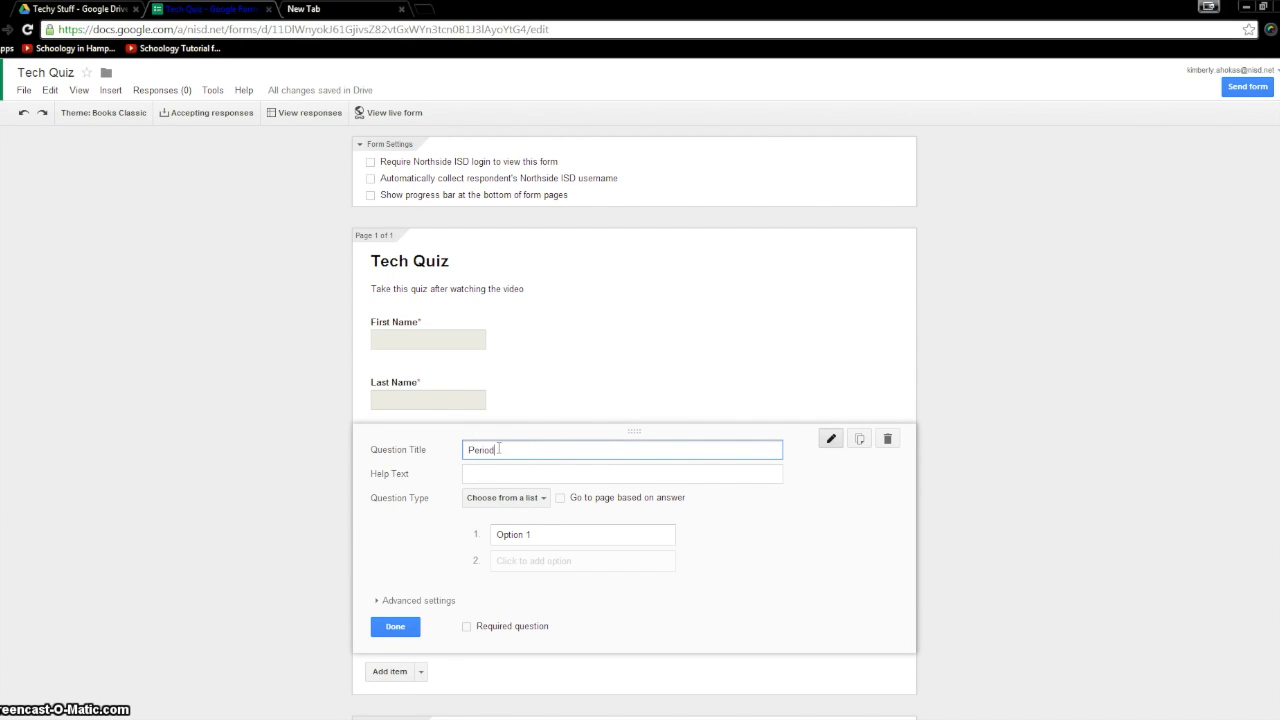
pyautogui.click(530, 538)
pyautogui.write('1')
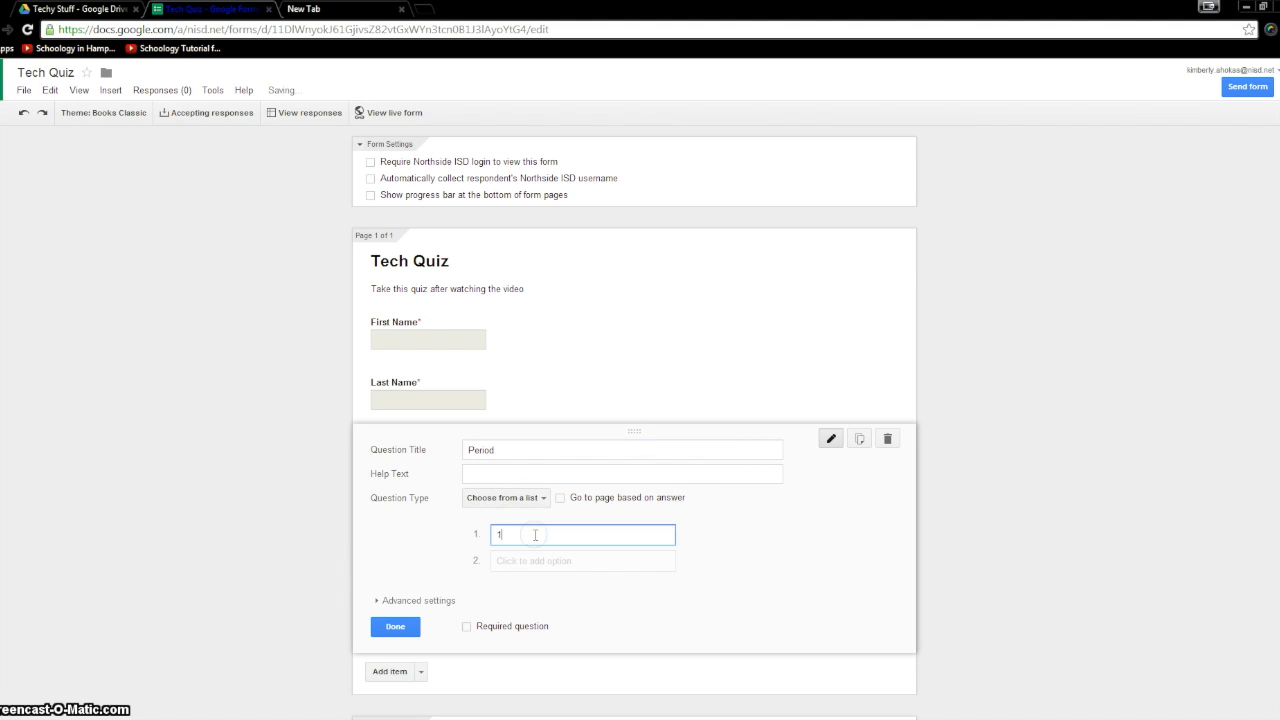
pyautogui.write('st')
pyautogui.click(529, 561)
pyautogui.write('2')
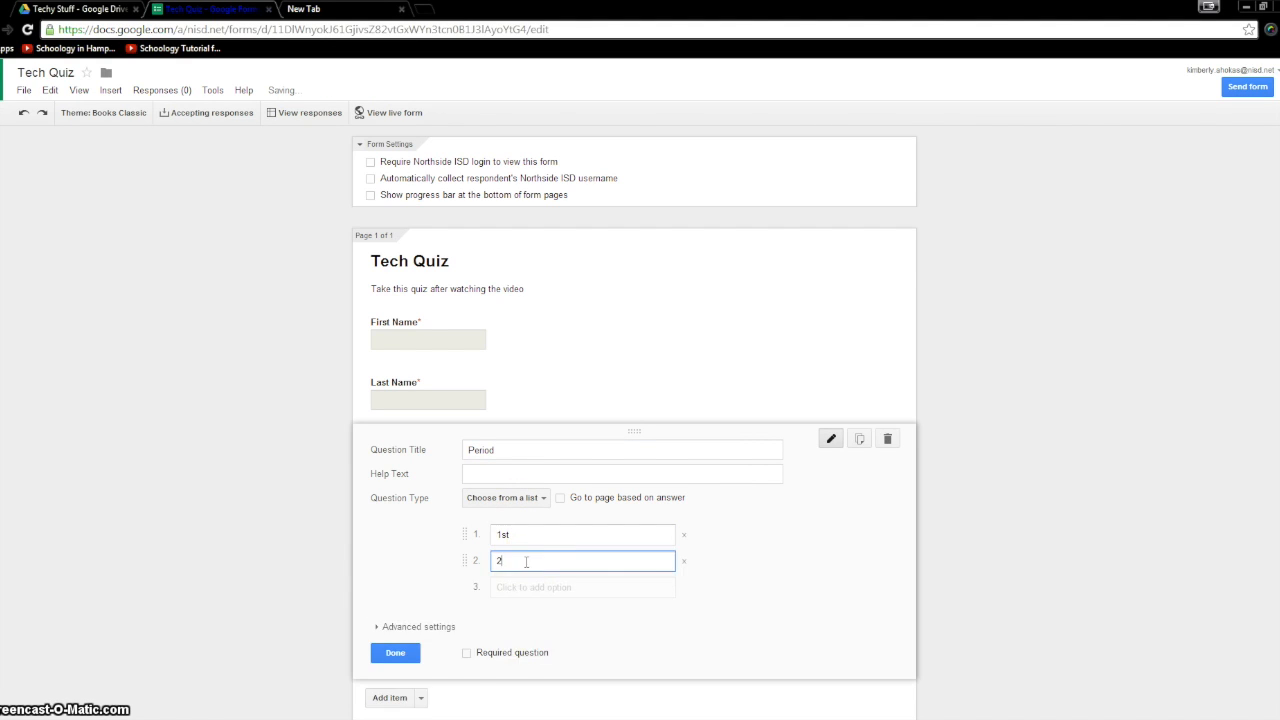
pyautogui.write('nd')
pyautogui.click(526, 594)
pyautogui.write('3rd')
# - Make Period required and add a new question titled 'Email Address'
pyautogui.click(466, 679)
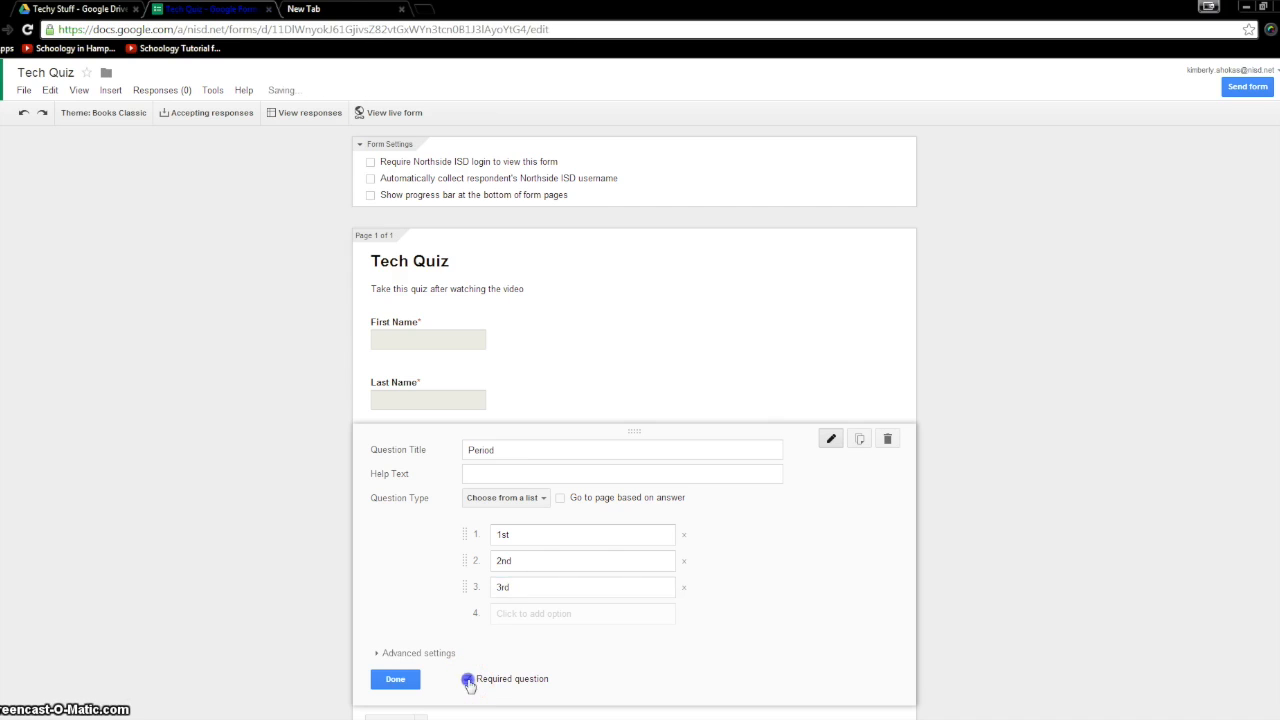
pyautogui.click(404, 682)
pyautogui.click(388, 497)
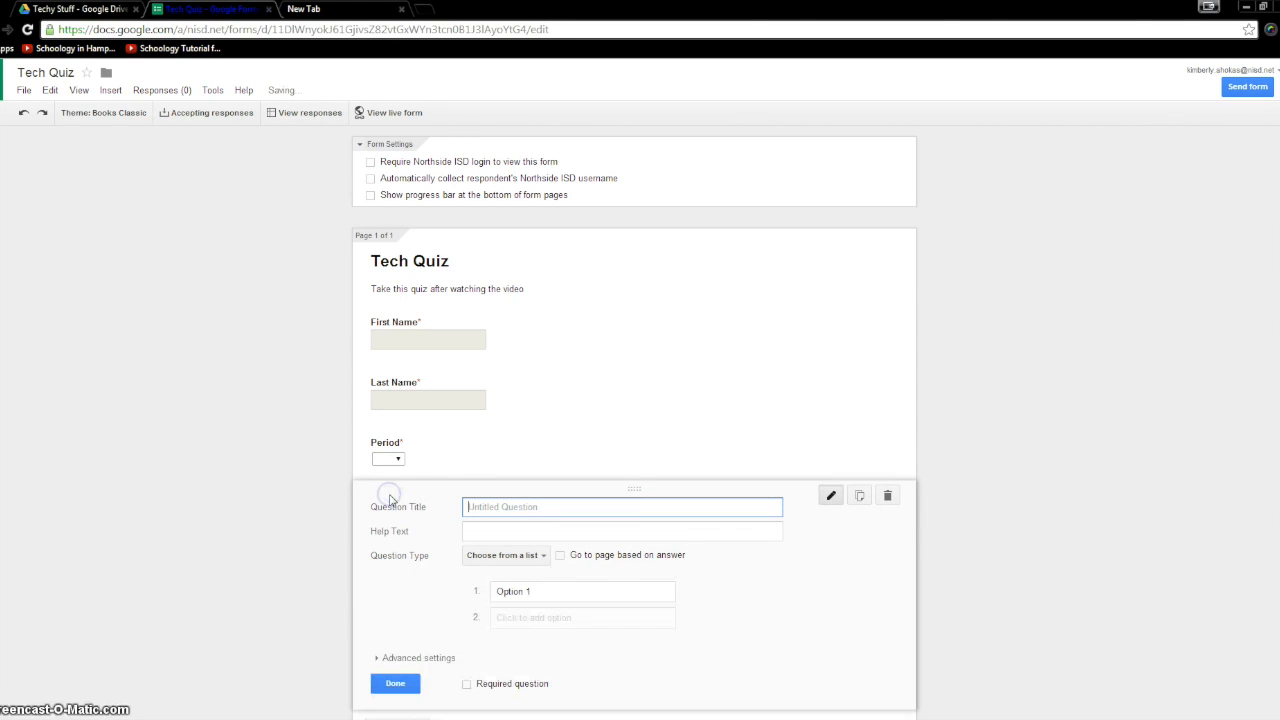
pyautogui.write('Email Address')
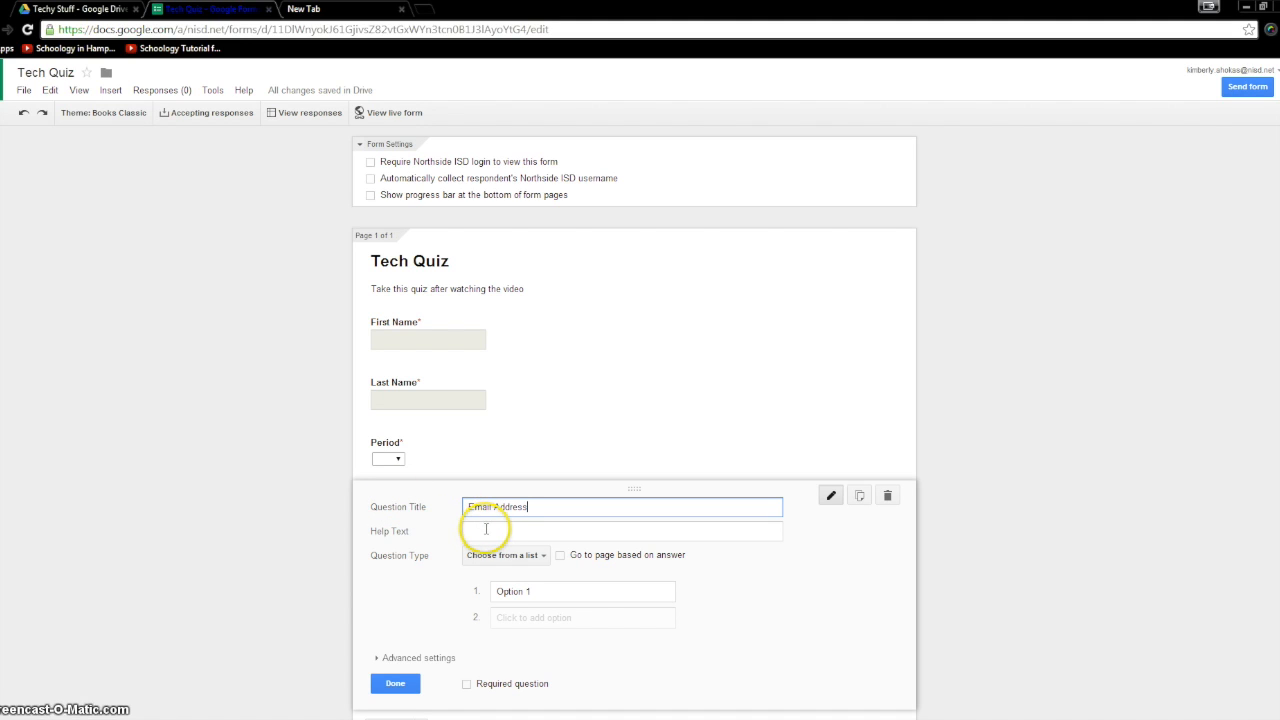
# - Make Email Address a text question with help text 'Please include your email to have your results sent to you'
pyautogui.click(518, 556)
pyautogui.click(523, 483)
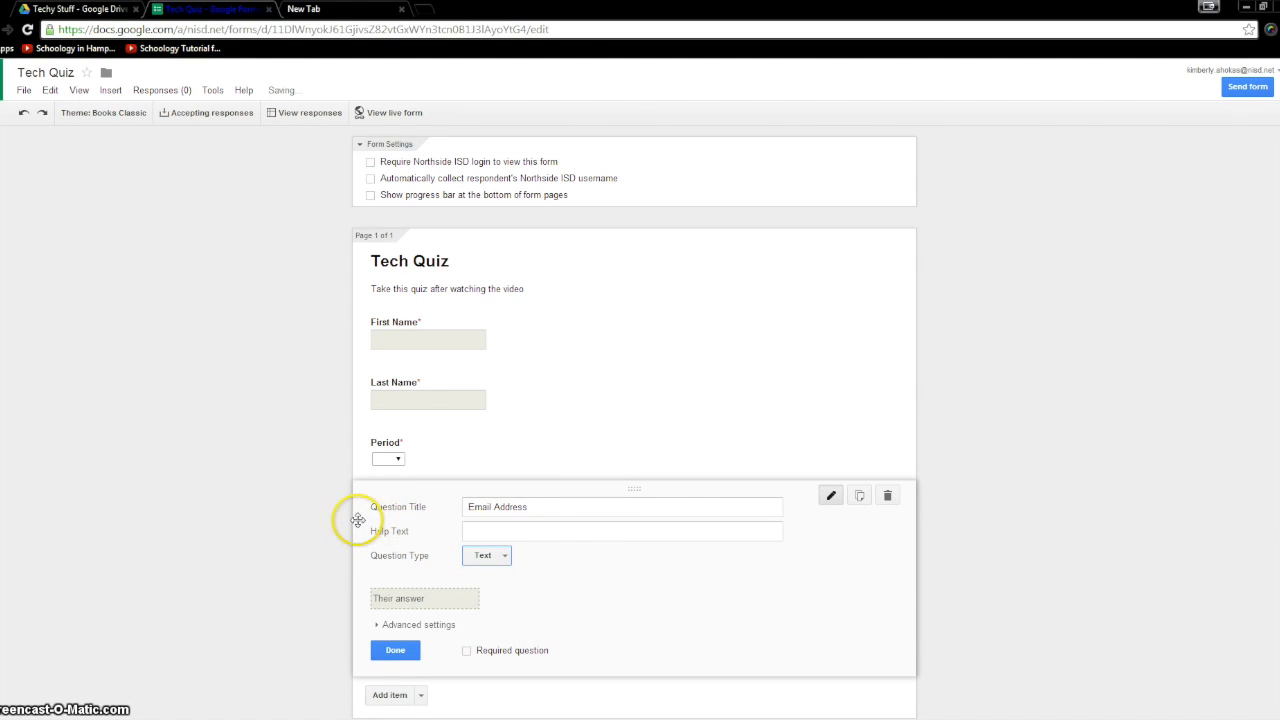
pyautogui.click(473, 530)
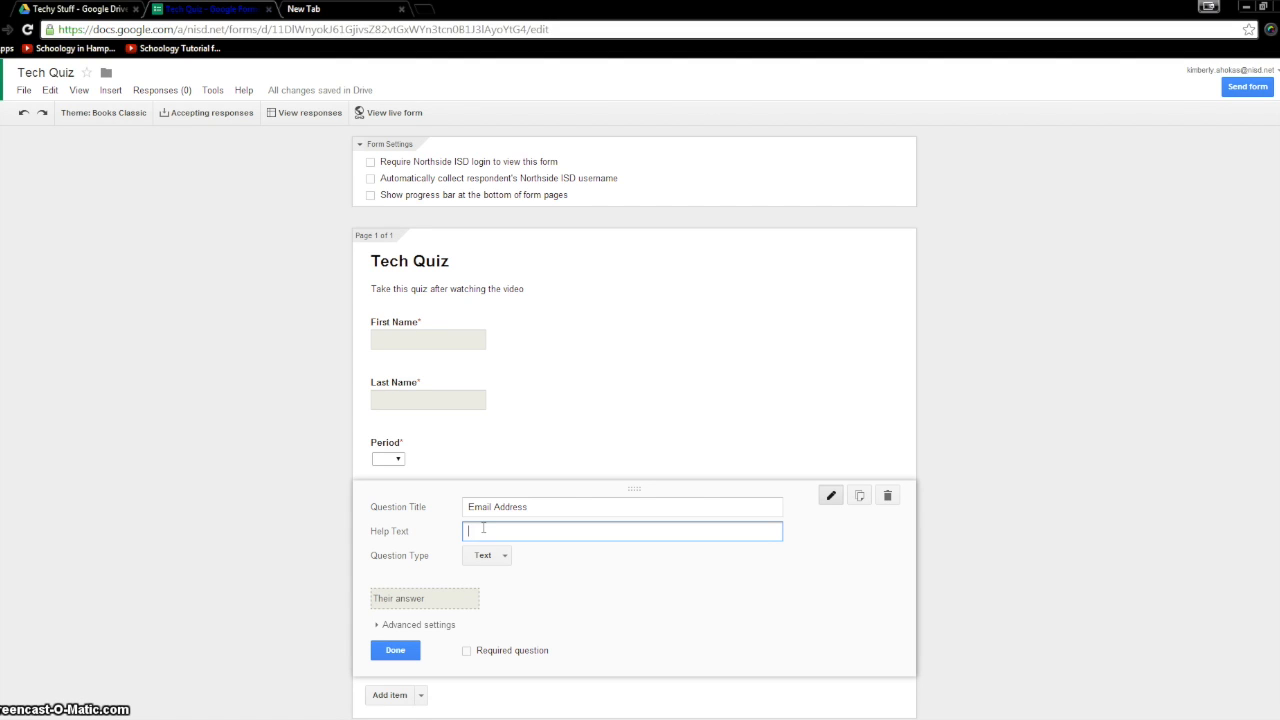
pyautogui.write('include your email to have your results sent to you')
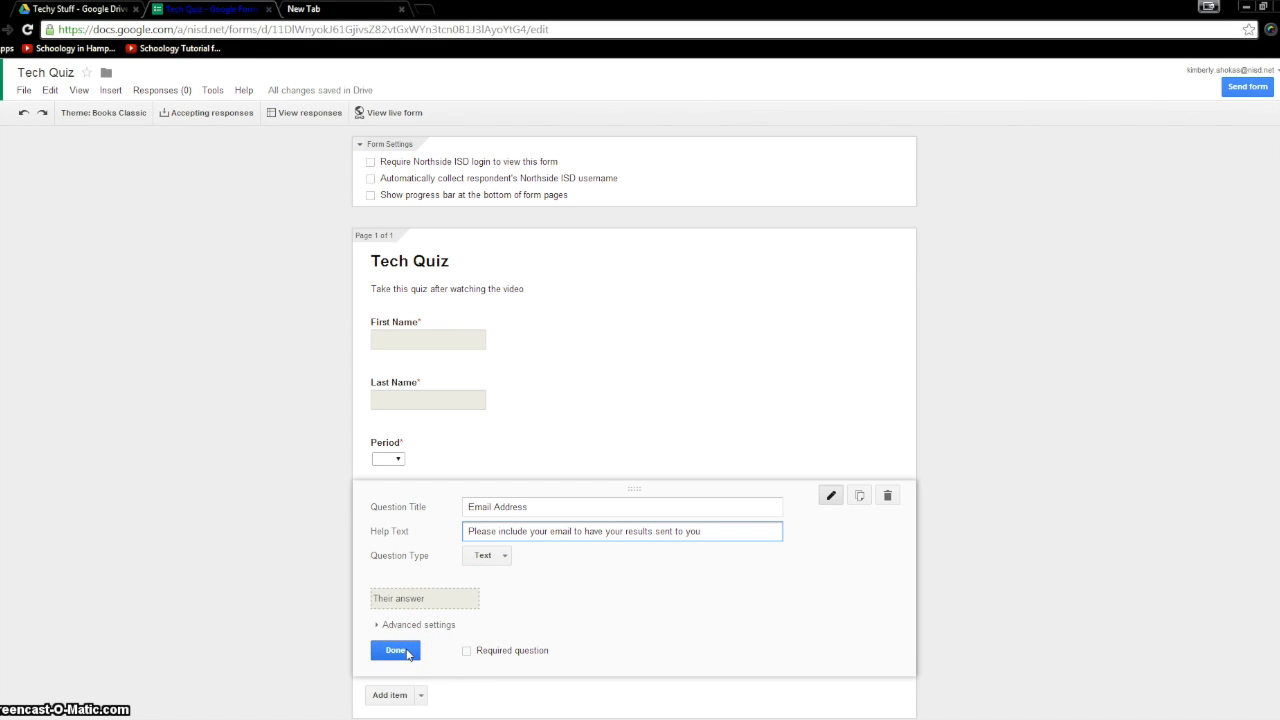
pyautogui.click(408, 652)
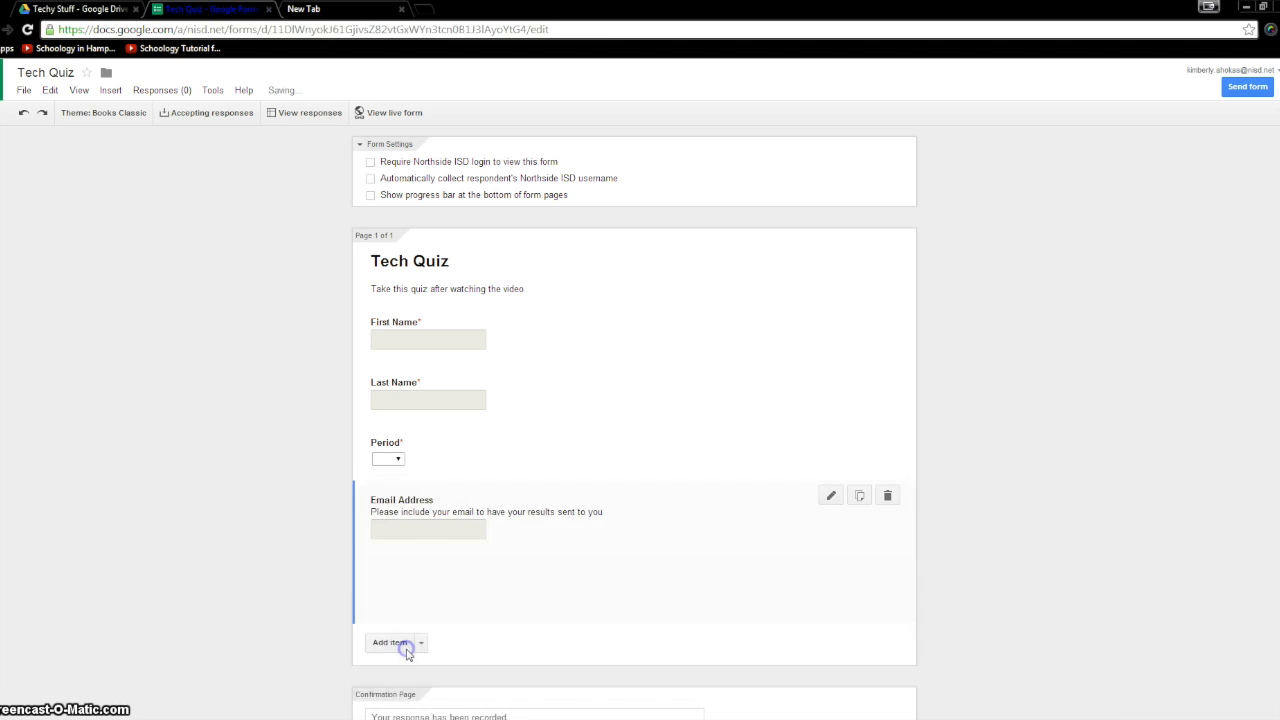
pyautogui.click(272, 594)
pyautogui.scroll(-1, 280, 569)
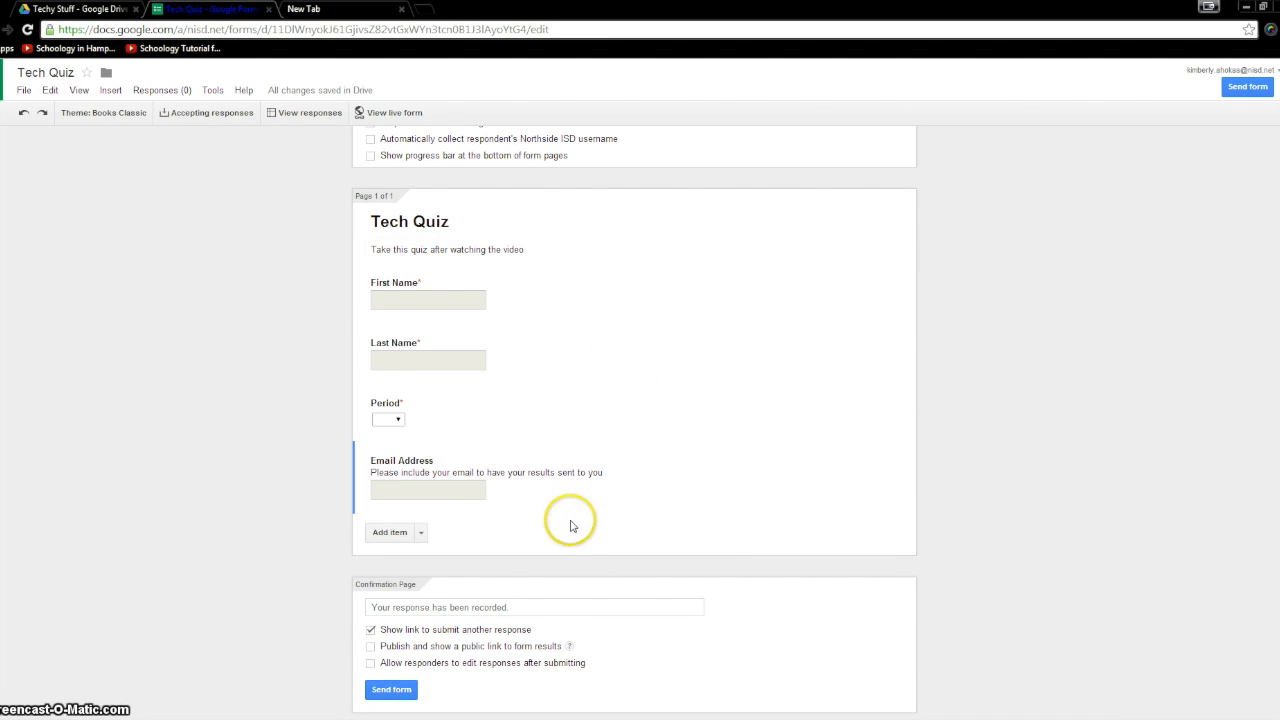
# - Add multiple-choice question '1. What is my name?' with four lettered name options A to D
pyautogui.click(422, 533)
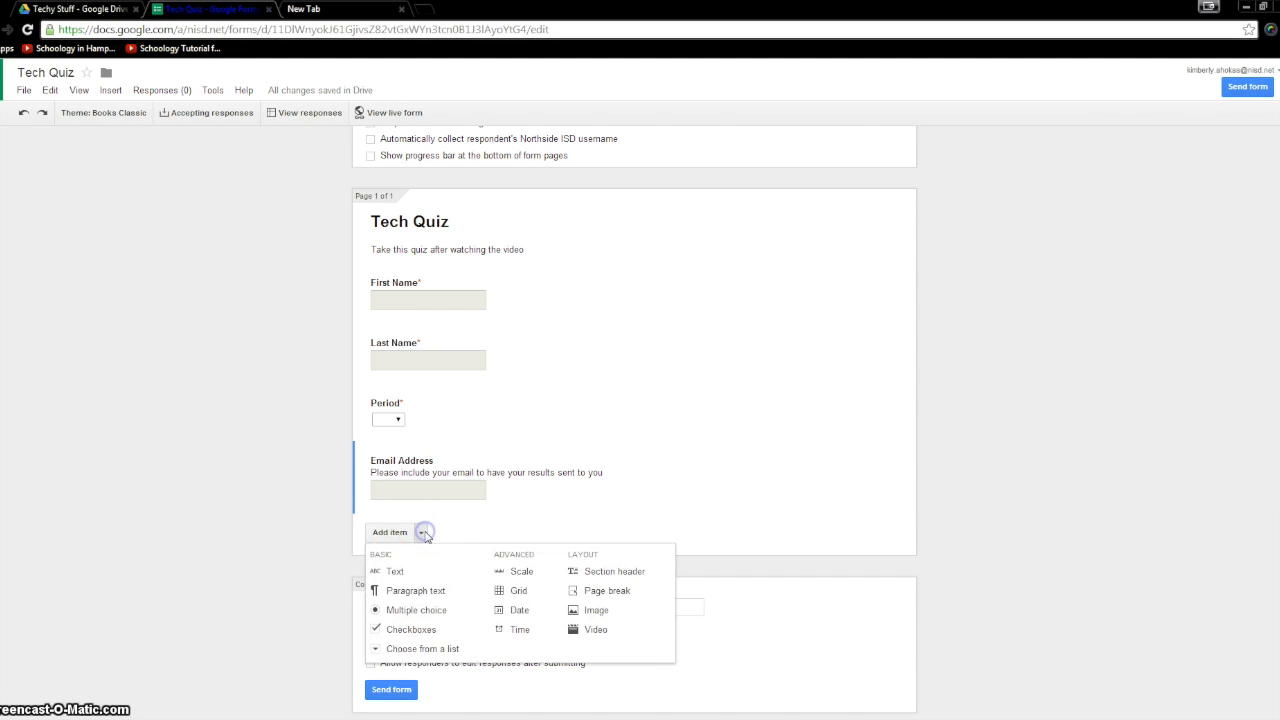
pyautogui.click(432, 612)
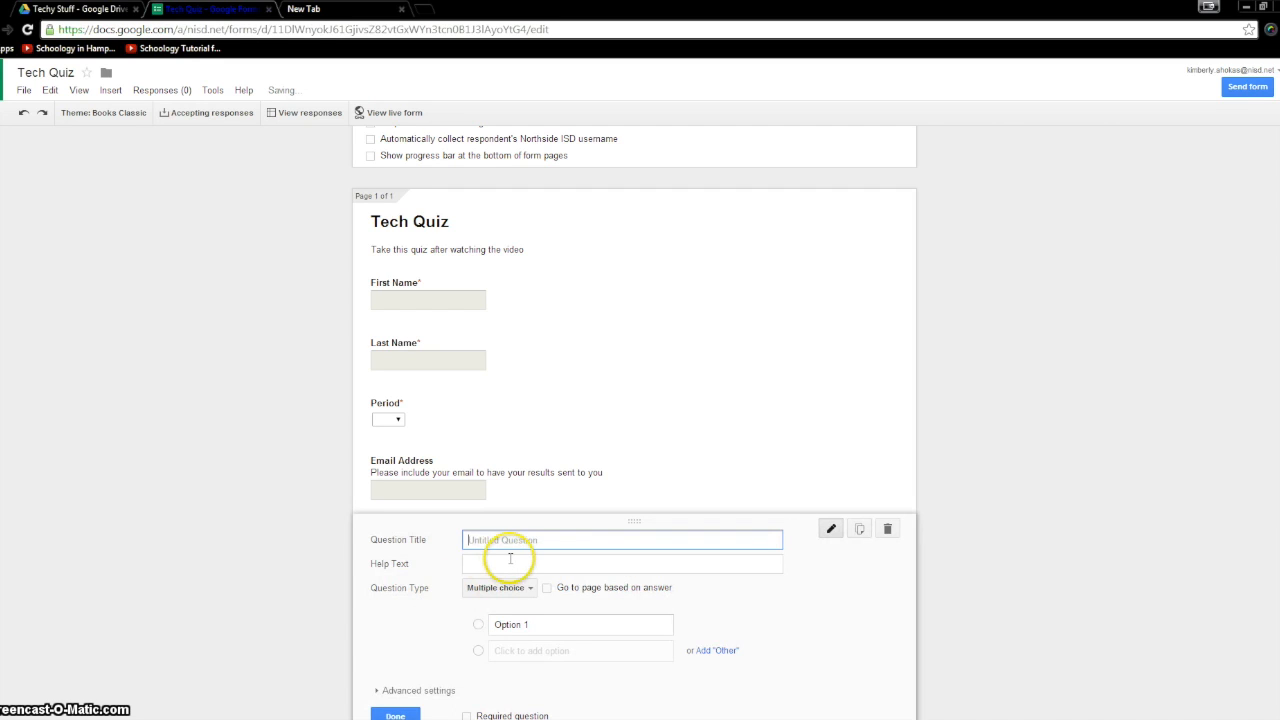
pyautogui.write('1. ')
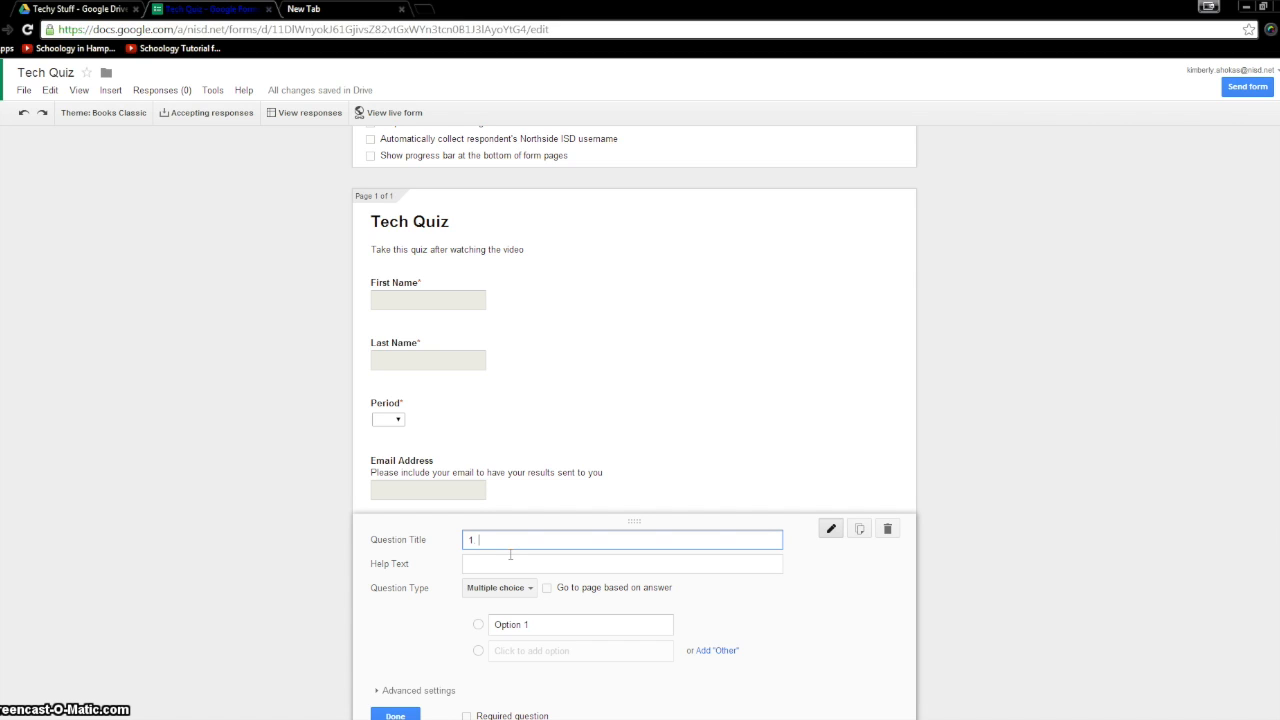
pyautogui.write('What is my name?')
pyautogui.click(528, 622)
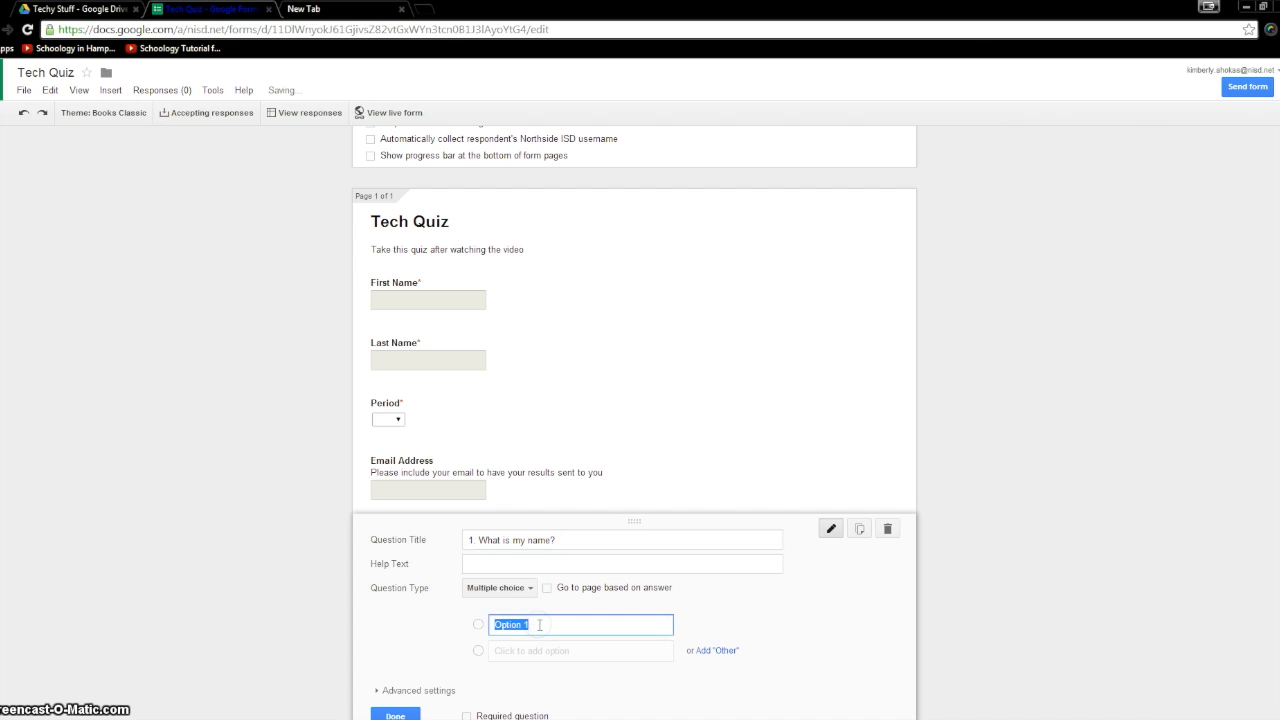
pyautogui.write('Aj')
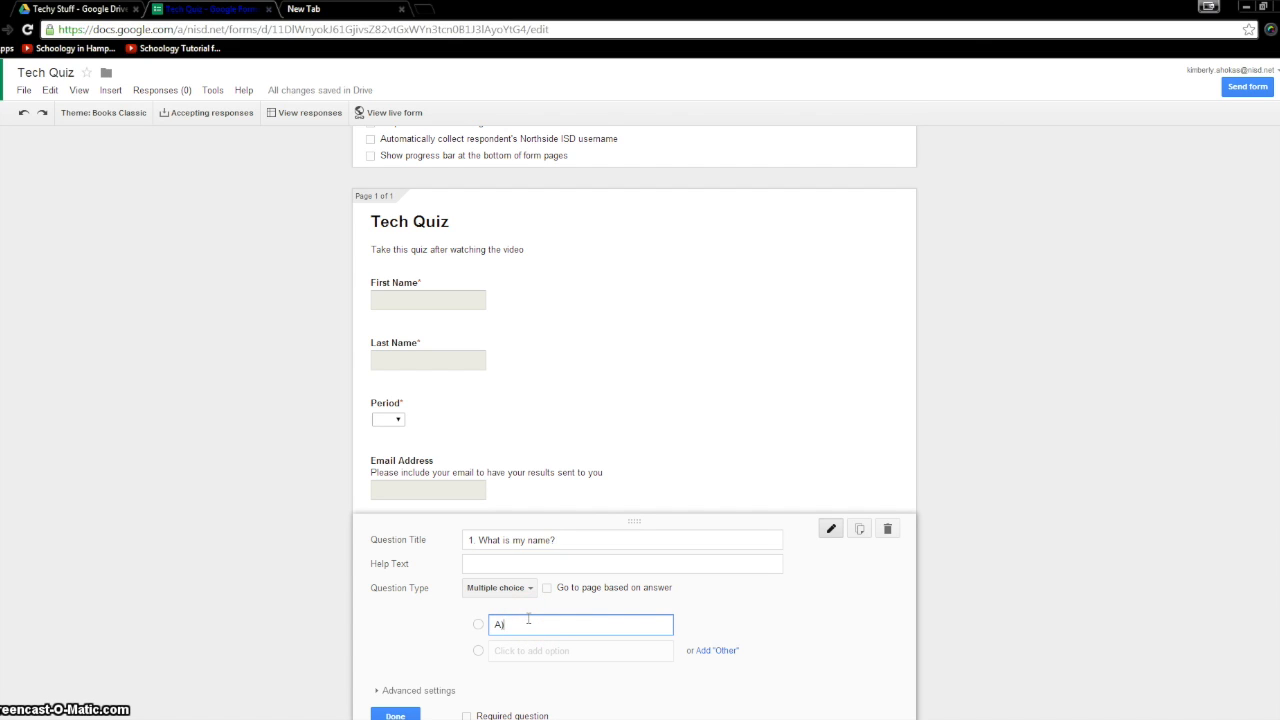
pyautogui.write(' Kimberly')
pyautogui.press('Return')
pyautogui.write('B) Sarah')
pyautogui.press('Return')
pyautogui.write('C) Courtney')
pyautogui.press('Return')
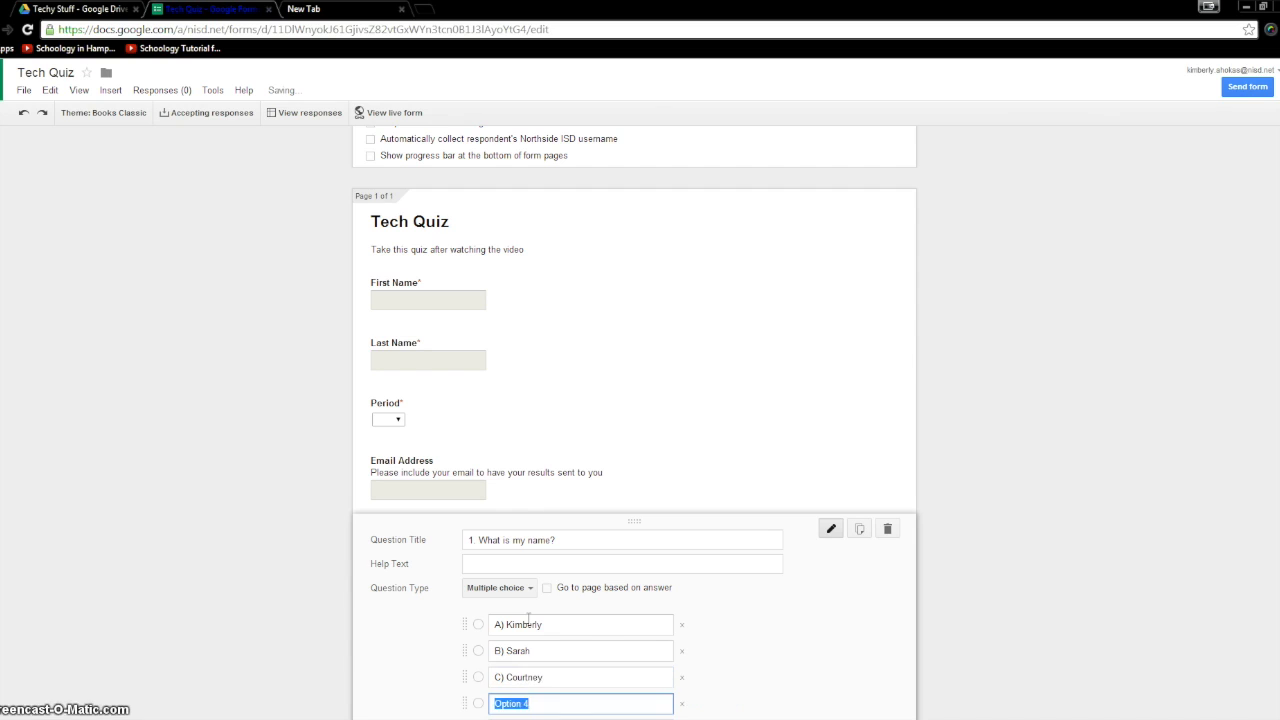
pyautogui.write('D) Jennifer')
# - Mark the name question as required and finish editing it
pyautogui.scroll(-2, 525, 620)
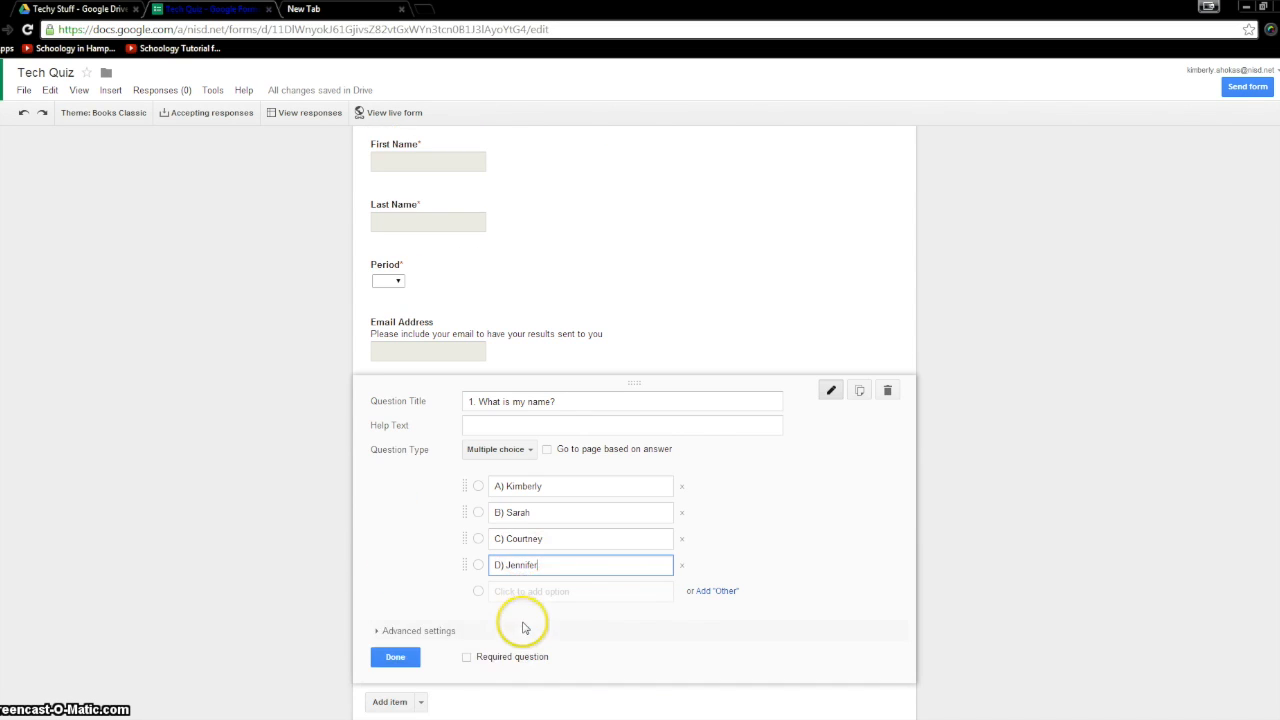
pyautogui.click(467, 657)
pyautogui.click(395, 657)
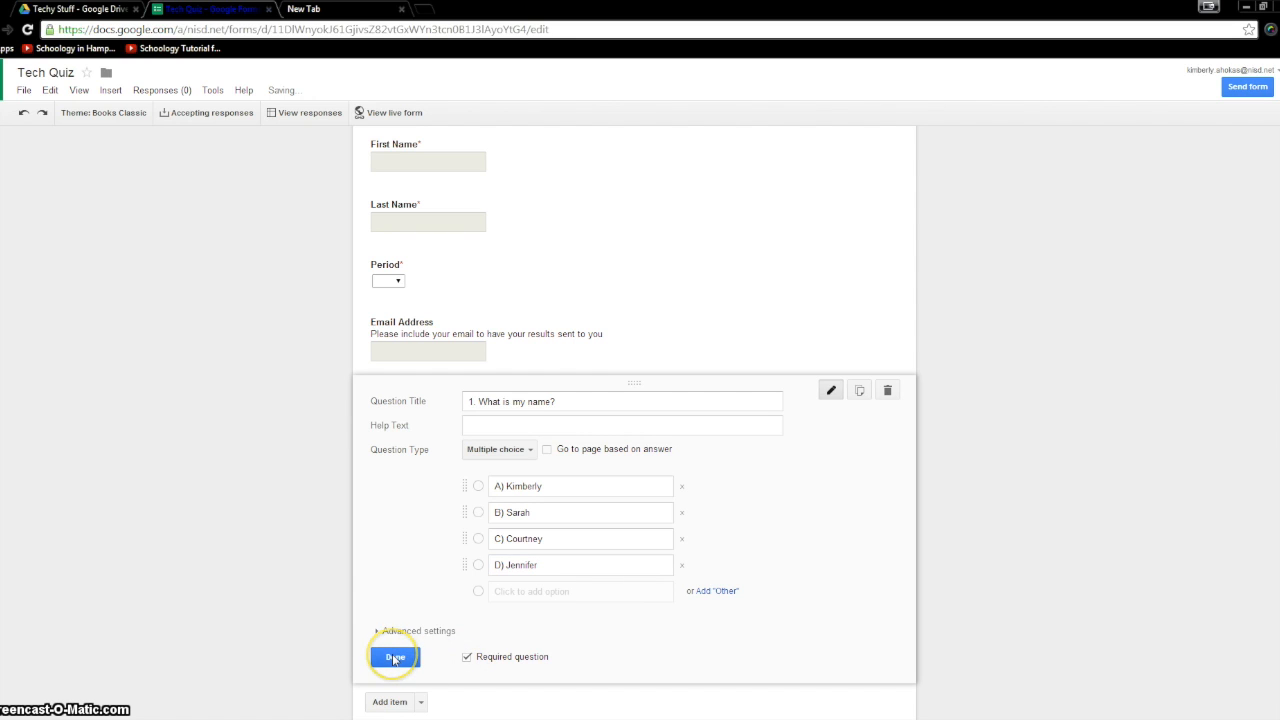
pyautogui.click(395, 657)
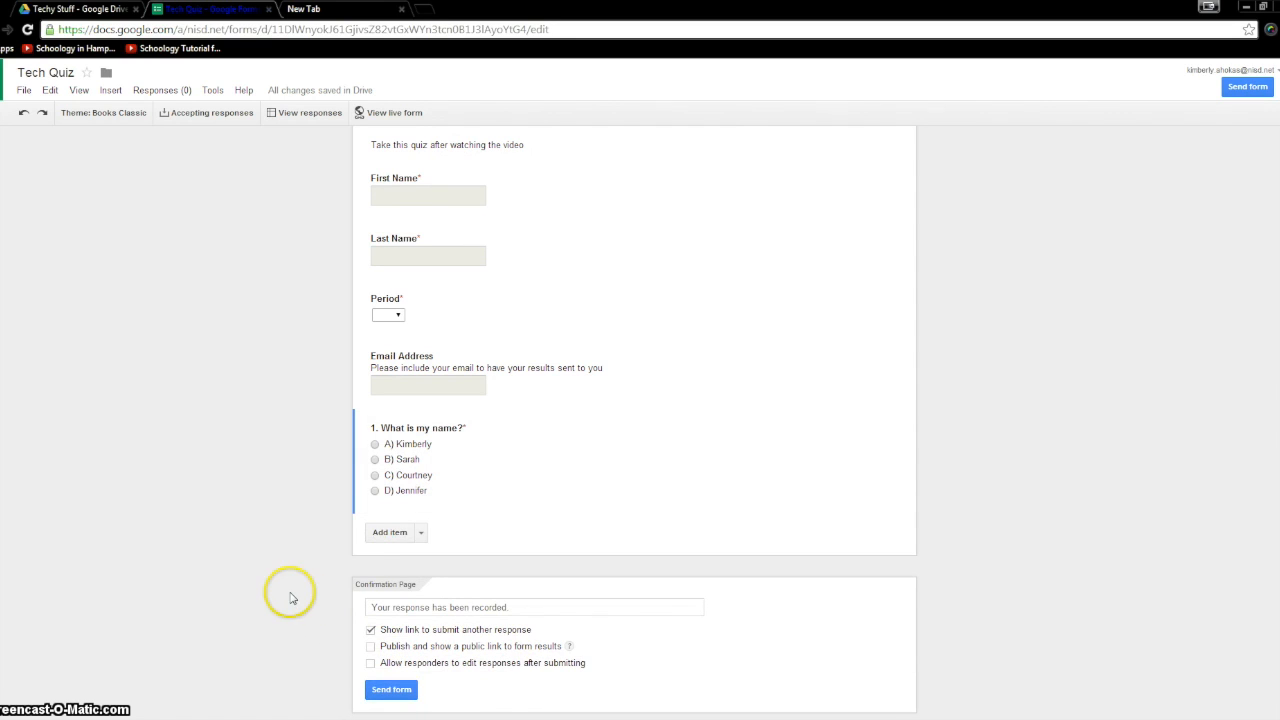
pyautogui.click(423, 533)
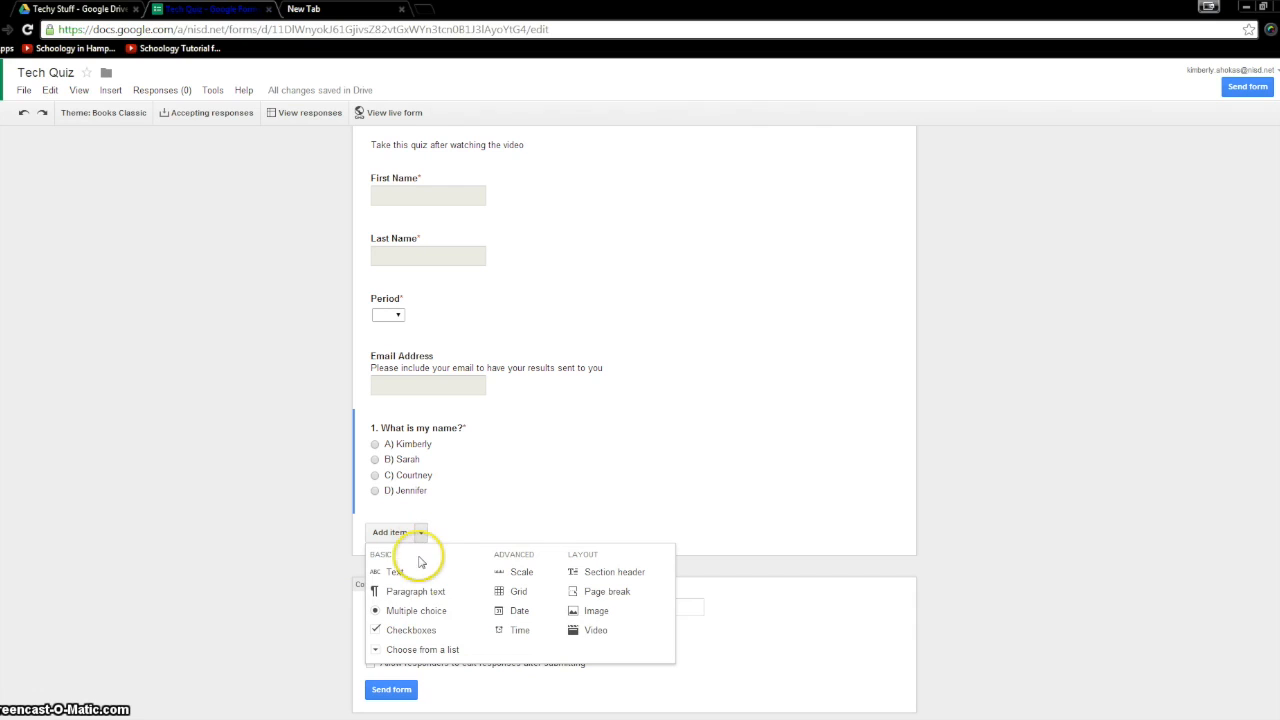
# - Add required paragraph question 'What was your favorite summer activity? Explain why'
pyautogui.click(415, 591)
pyautogui.write('What was your fa')
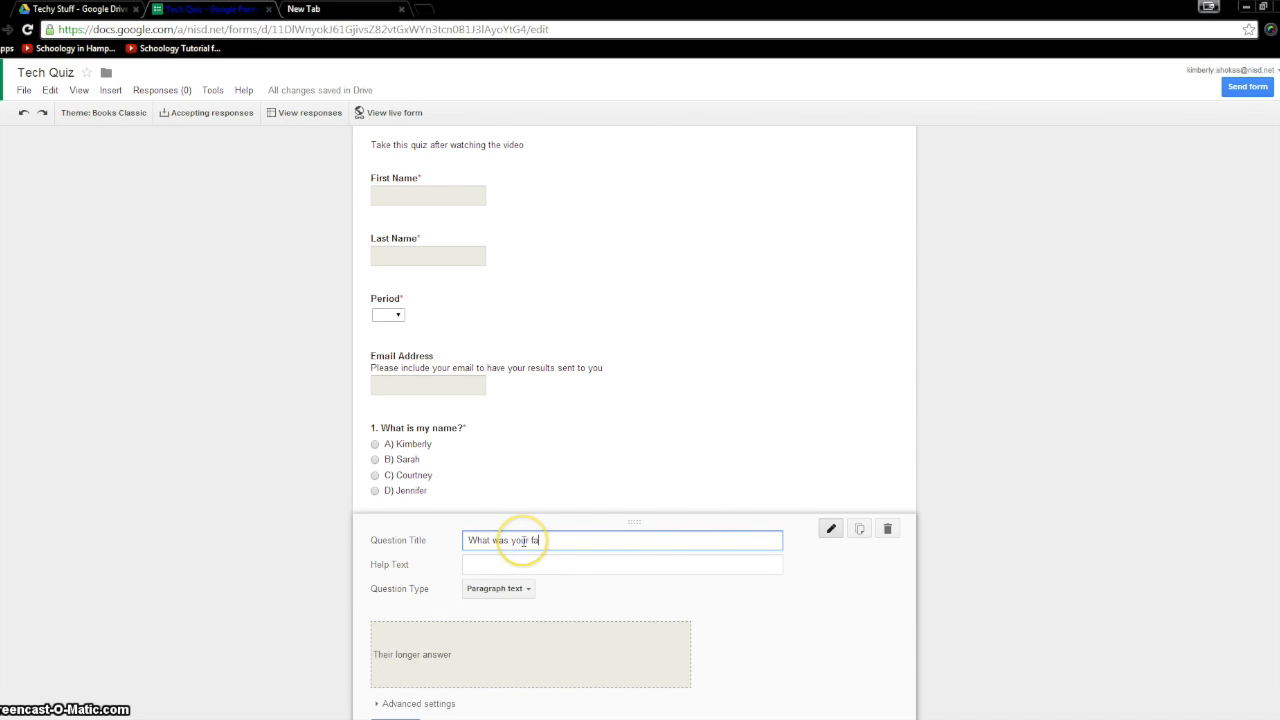
pyautogui.write('vorite summer activity?')
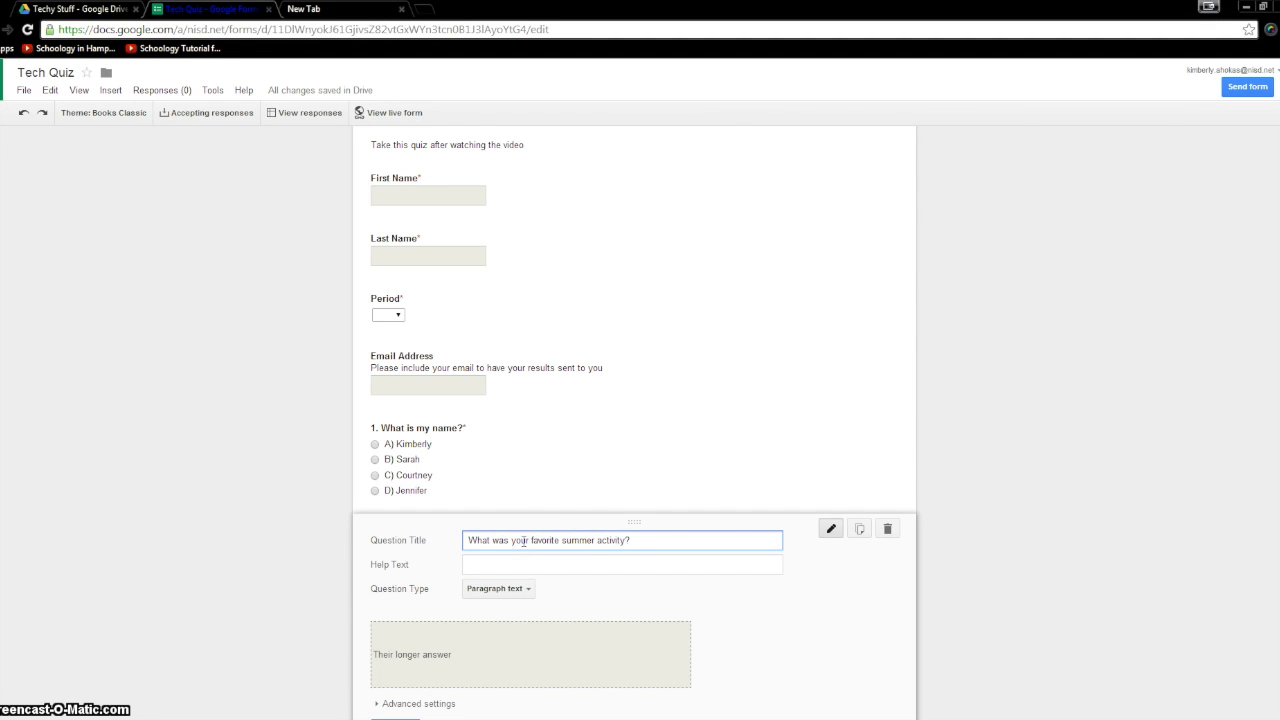
pyautogui.scroll(-1, 545, 533)
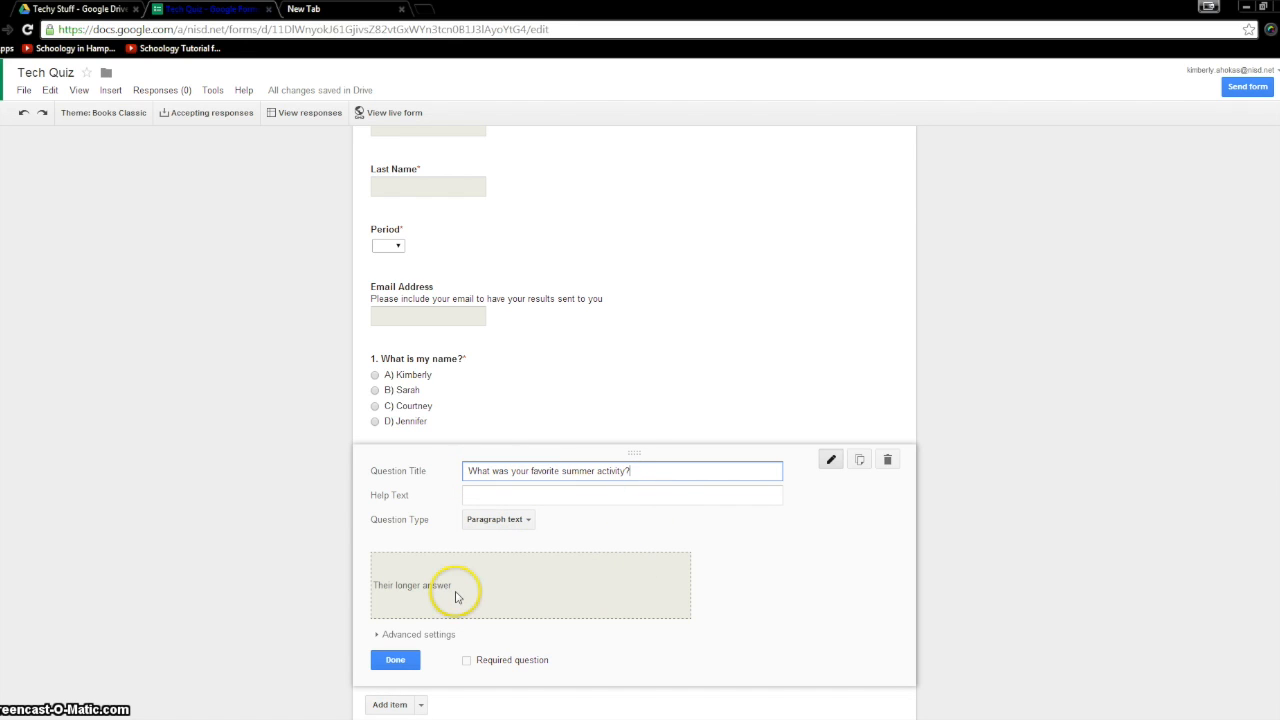
pyautogui.write('Explain why')
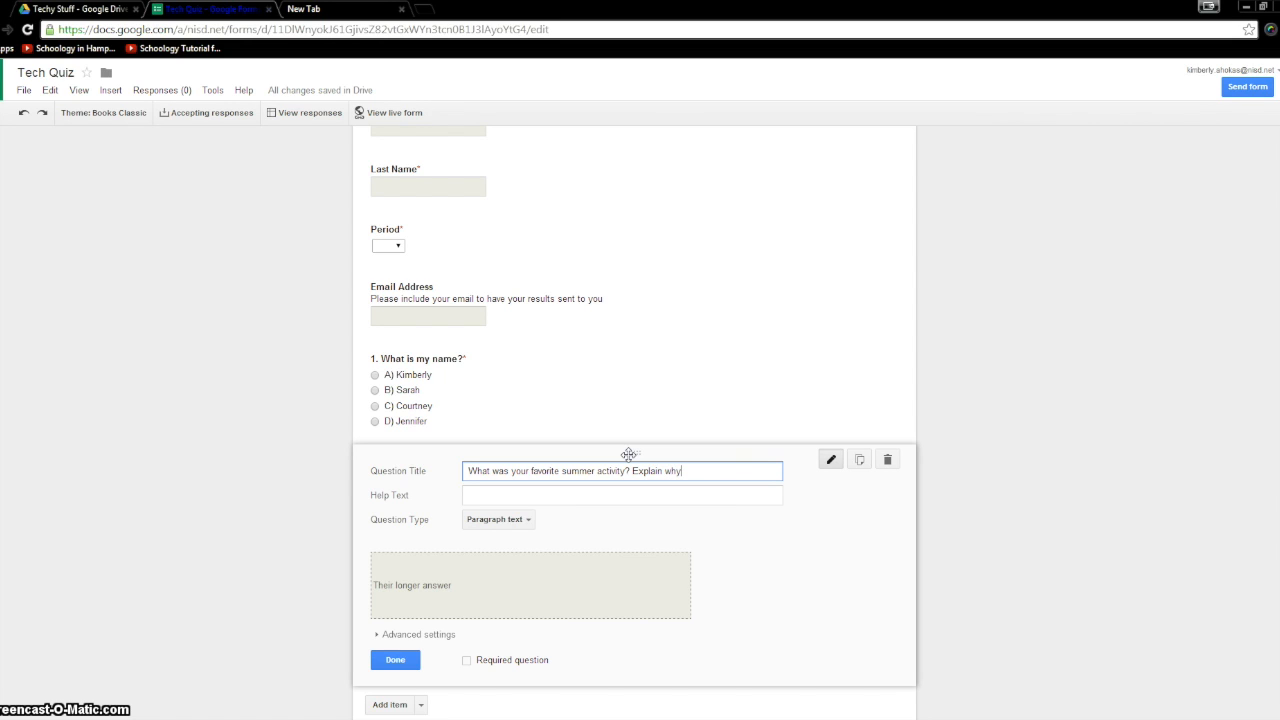
pyautogui.click(466, 661)
pyautogui.click(466, 661)
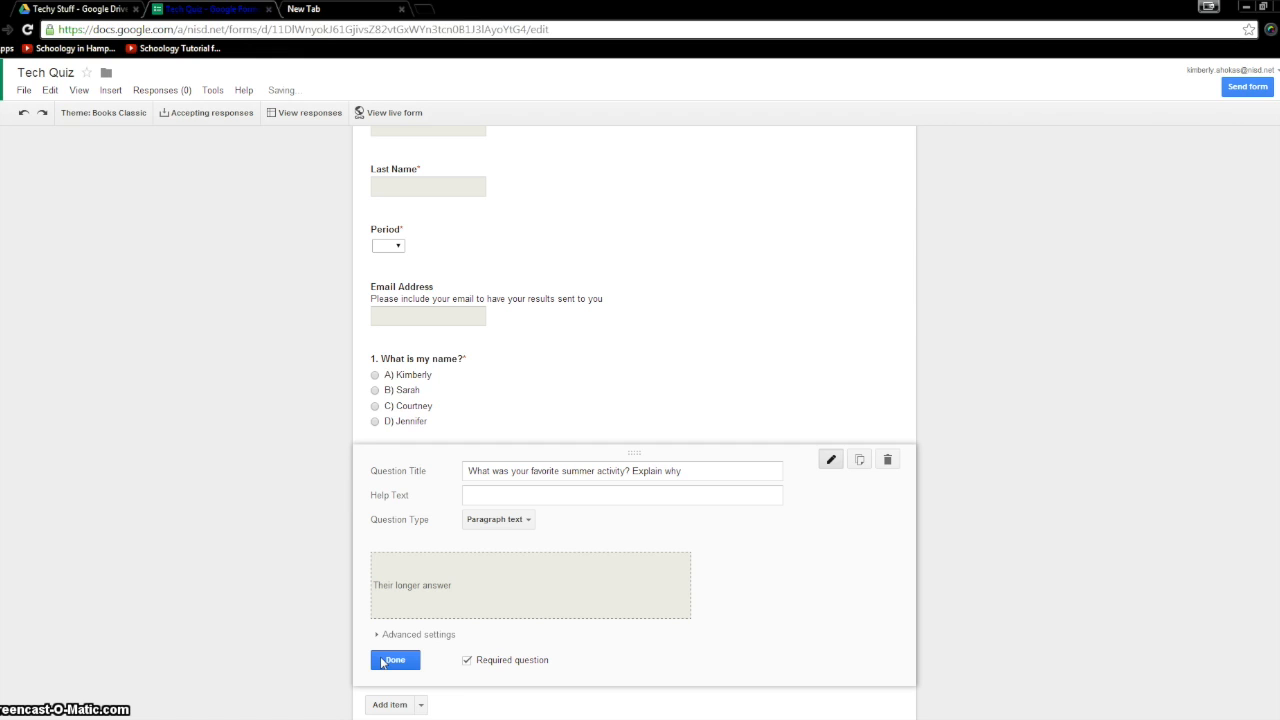
pyautogui.click(383, 661)
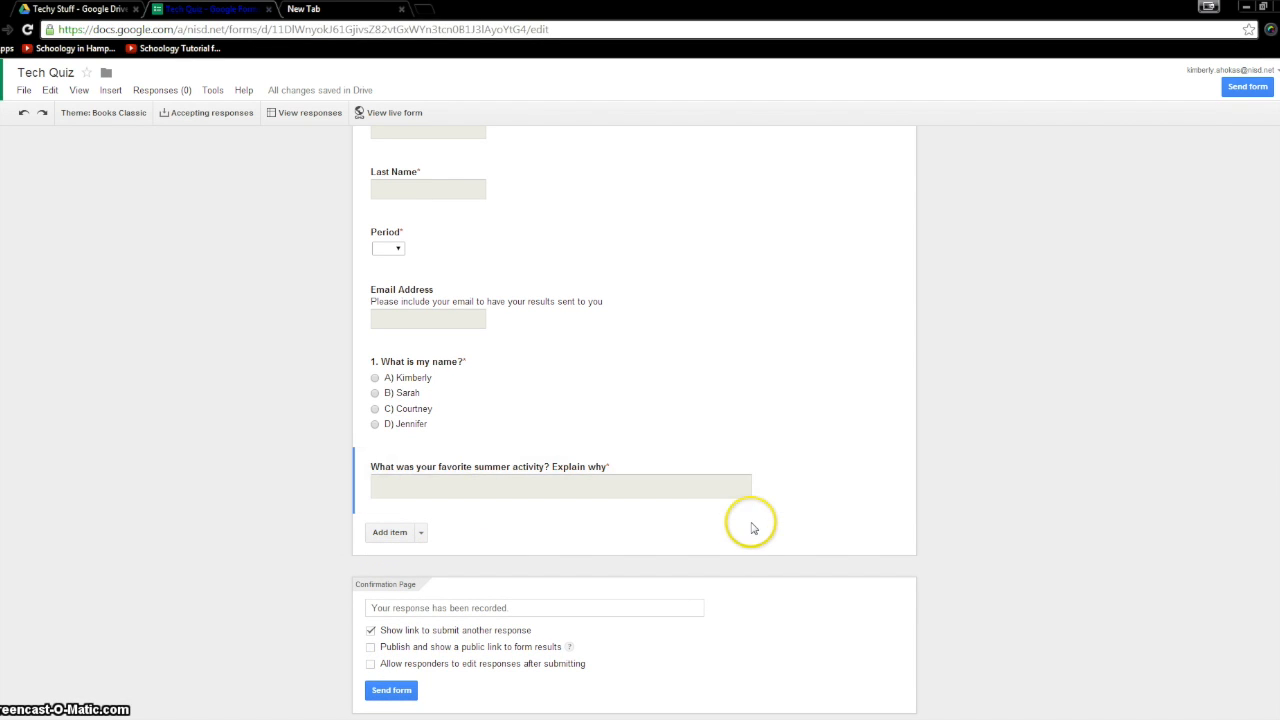
# - Add a scale question with the pasted video-helpfulness title, keeping the 1 to 5 range
pyautogui.click(421, 532)
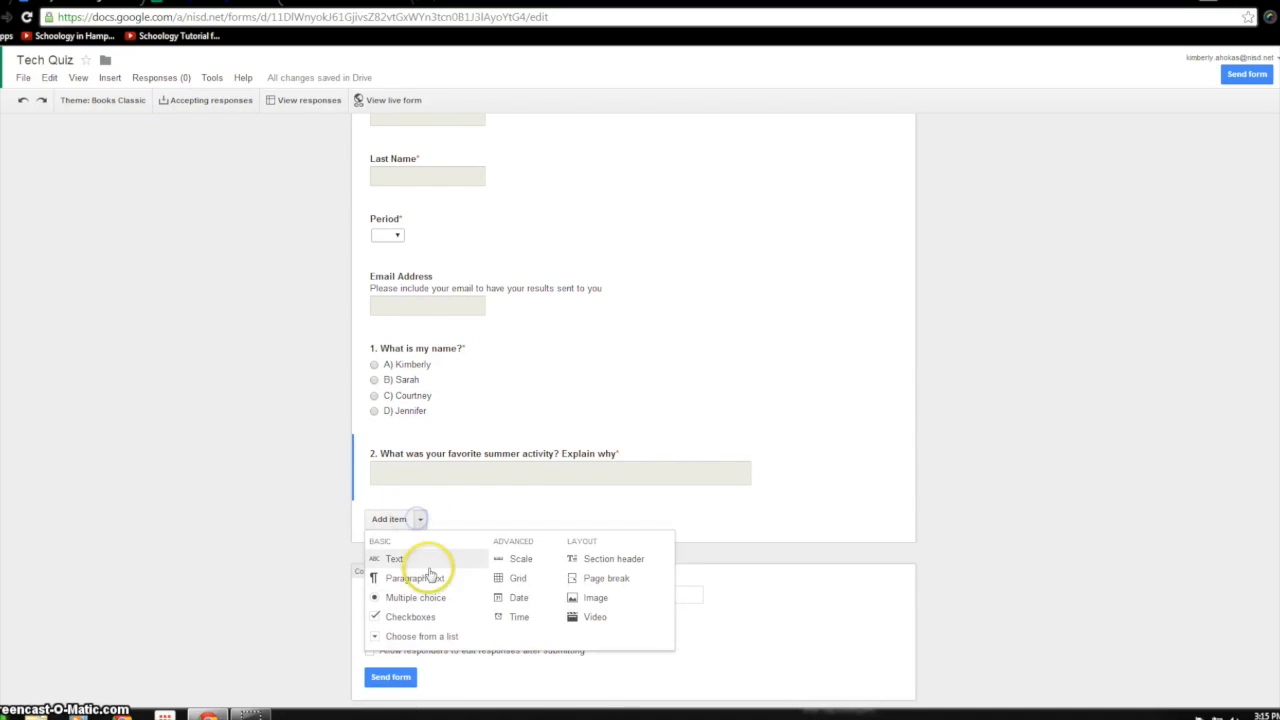
pyautogui.click(503, 556)
pyautogui.click(508, 527)
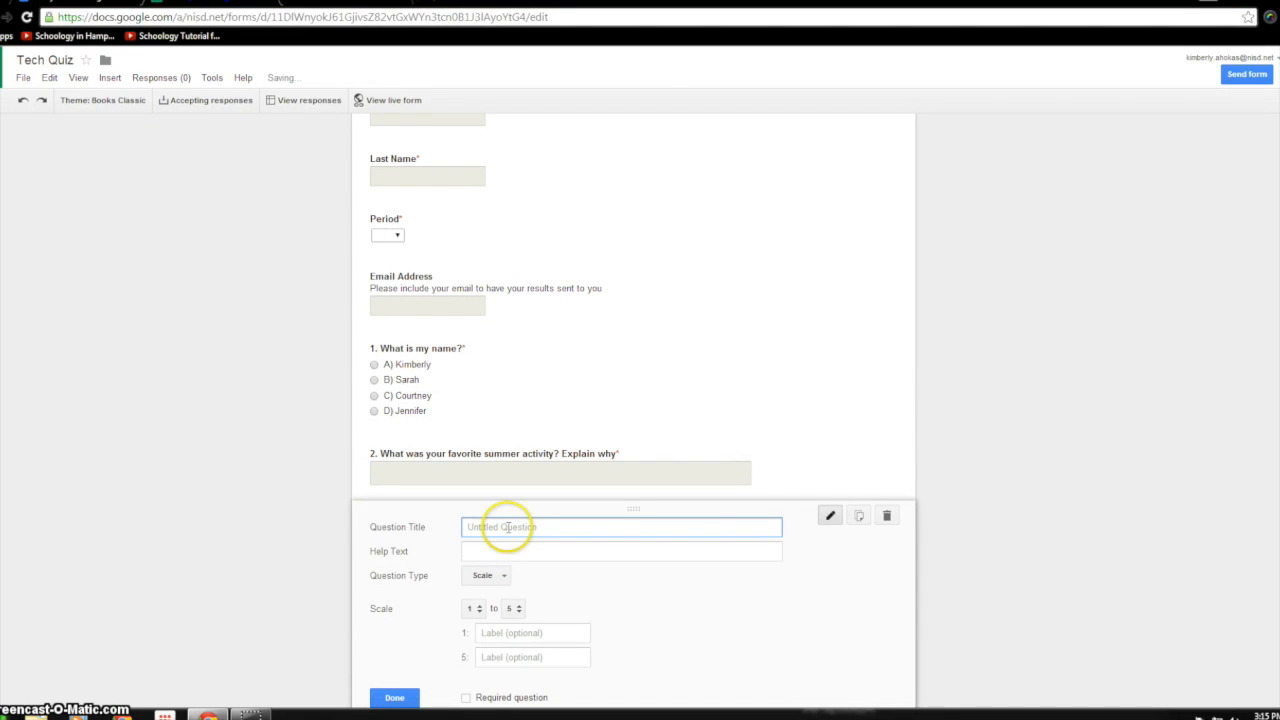
pyautogui.write('3. On a scale of 1-5 how helpful is this video?')
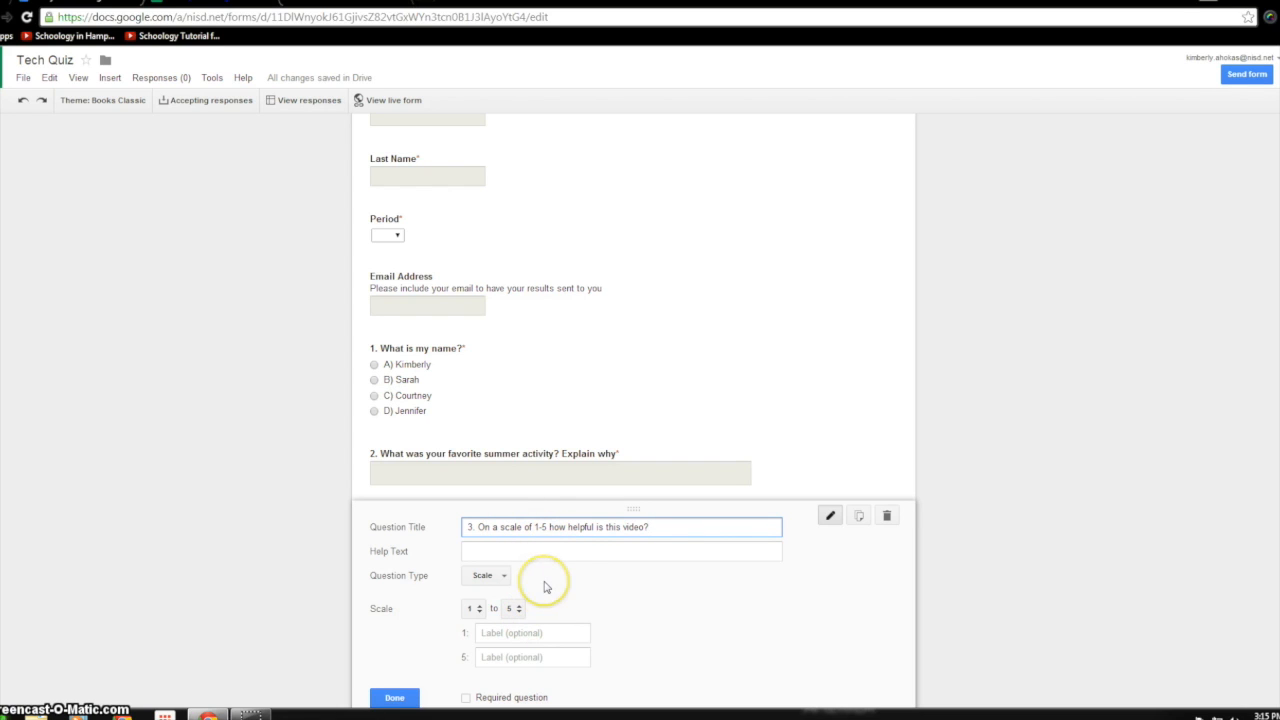
pyautogui.scroll(-1, 545, 587)
pyautogui.scroll(-1, 545, 587)
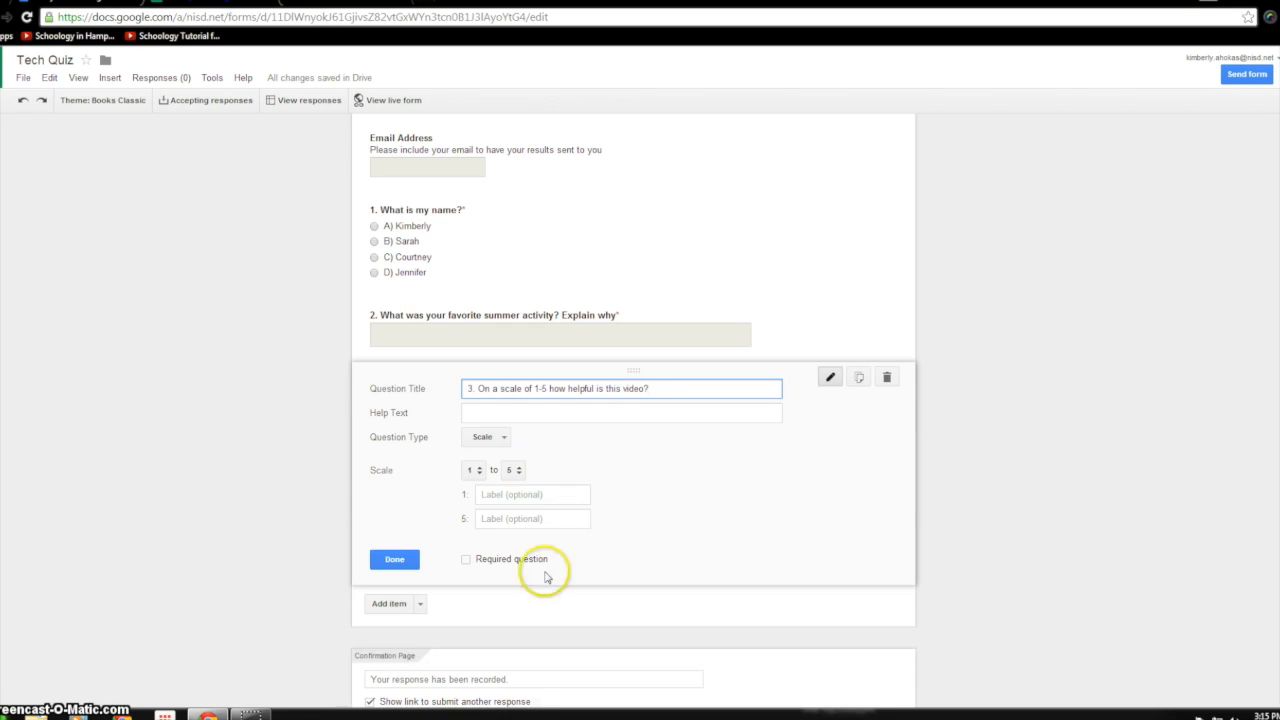
pyautogui.click(518, 471)
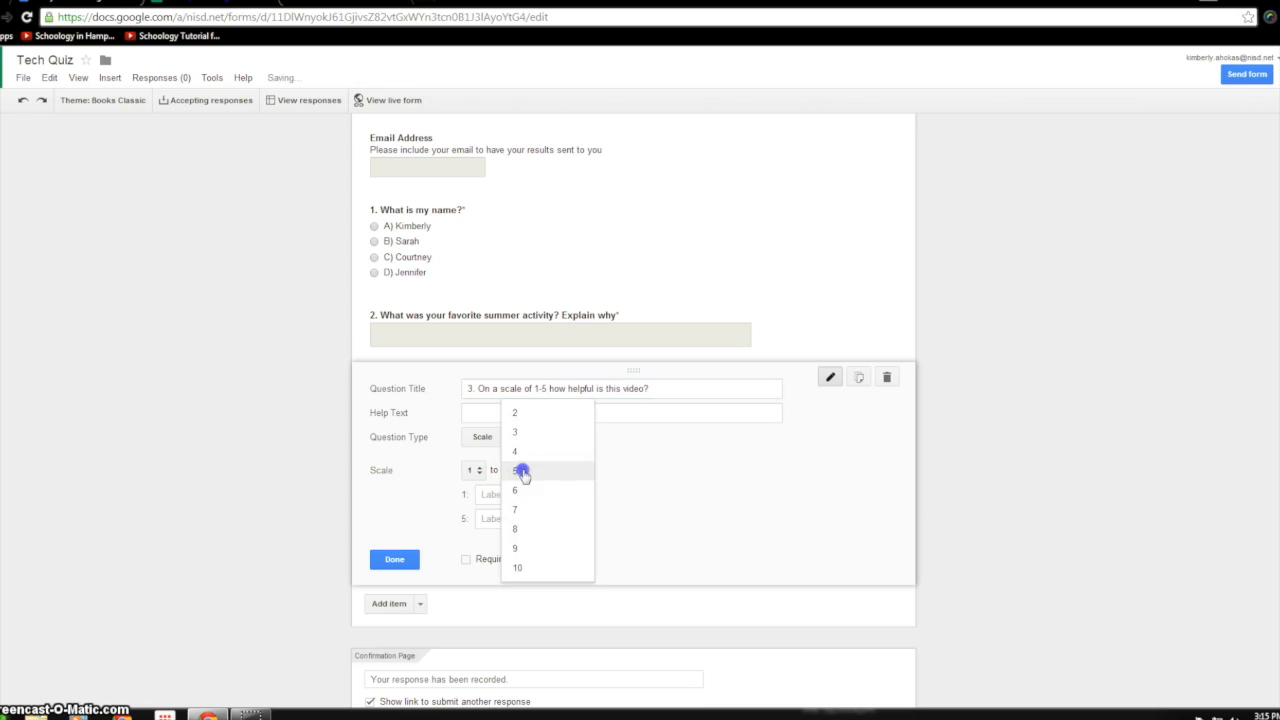
# - Label the scale ends 'not helpful' and 'very helpful' and make the question required
pyautogui.click(672, 505)
pyautogui.click(555, 494)
pyautogui.write('hat')
pyautogui.press('BackSpace')
pyautogui.press('BackSpace')
pyautogui.press('BackSpace')
pyautogui.press('BackSpace')
pyautogui.write('not helpful')
pyautogui.press('Tab')
pyautogui.write('very')
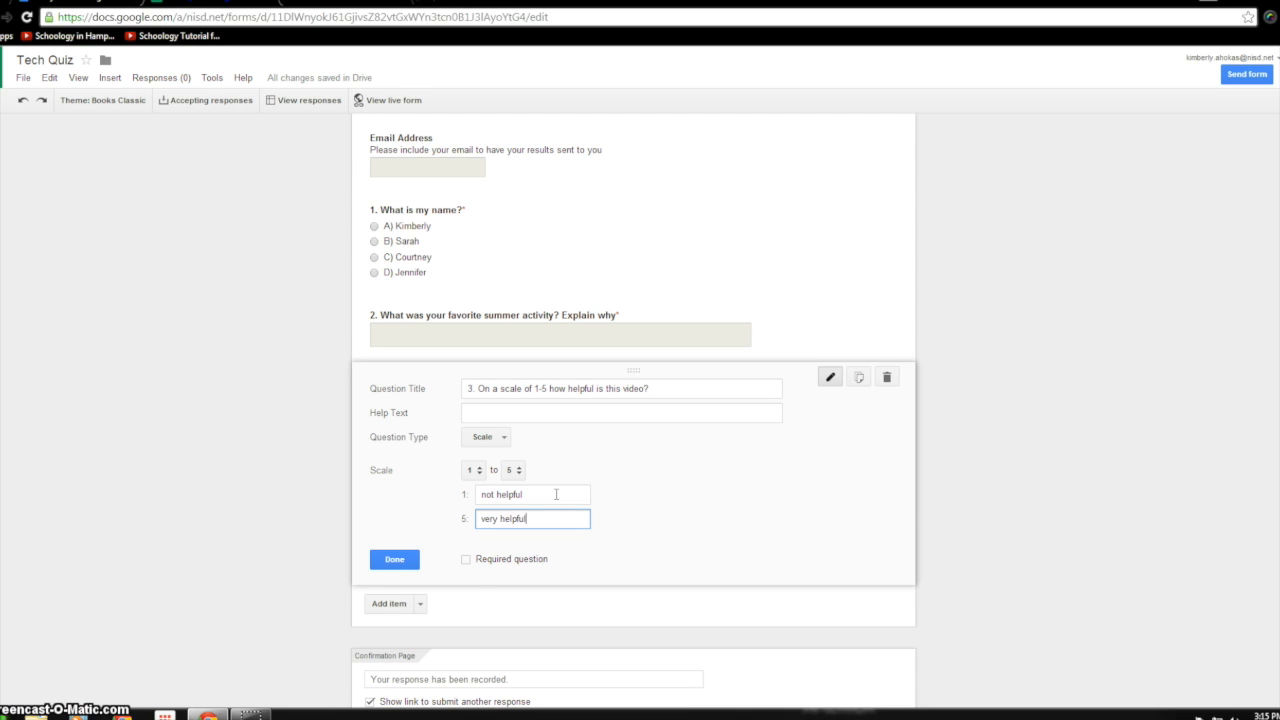
pyautogui.click(466, 559)
pyautogui.click(404, 560)
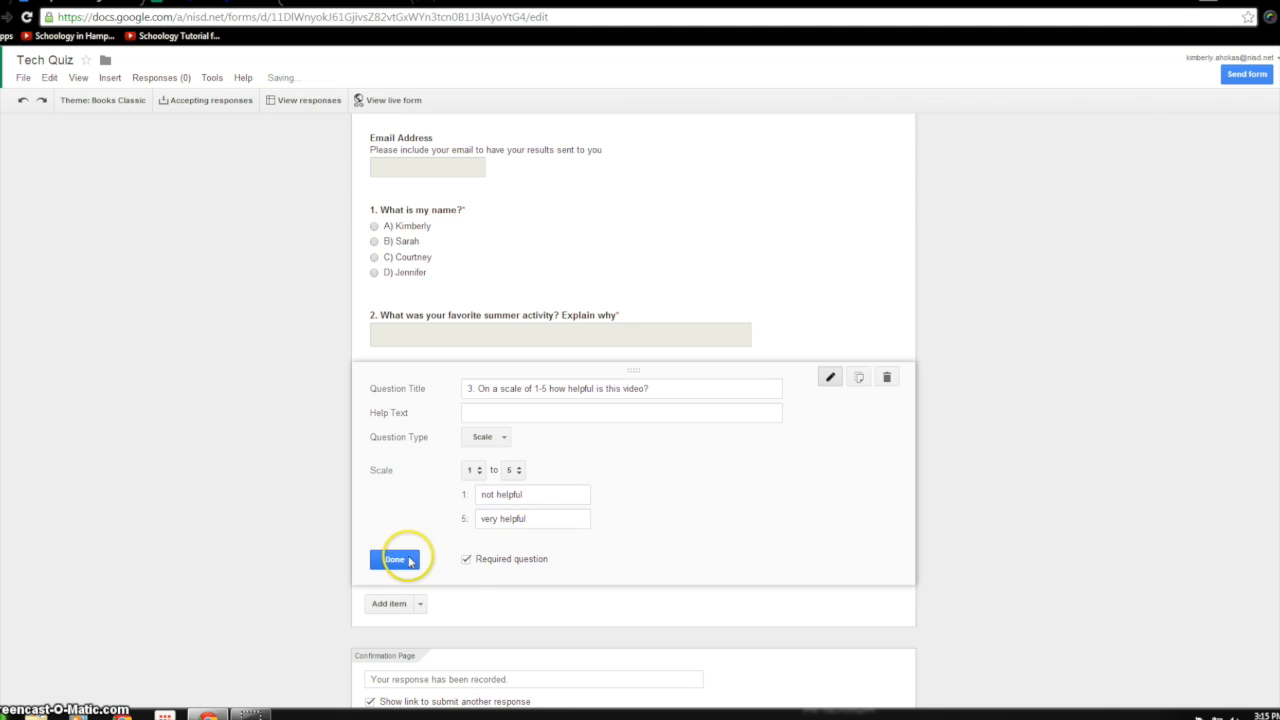
# - Add a grid question with the pasted teacher-explanation title, numbered as question 4
pyautogui.click(420, 521)
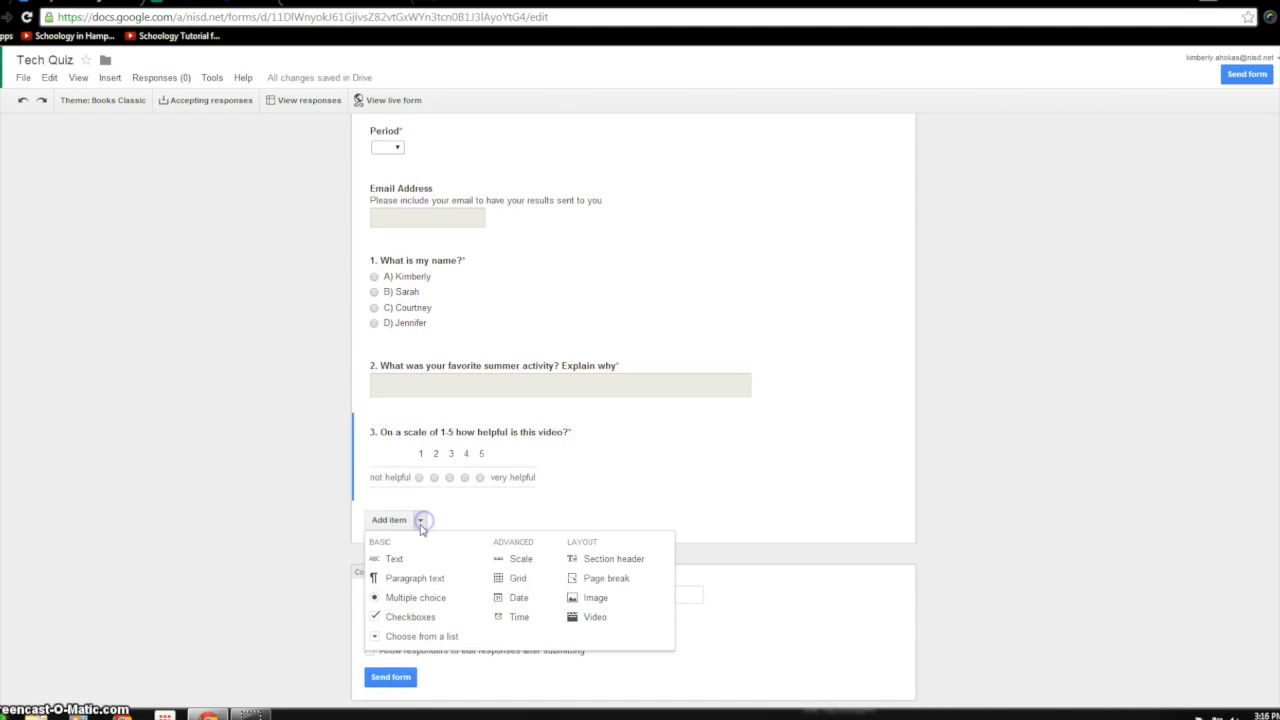
pyautogui.click(496, 578)
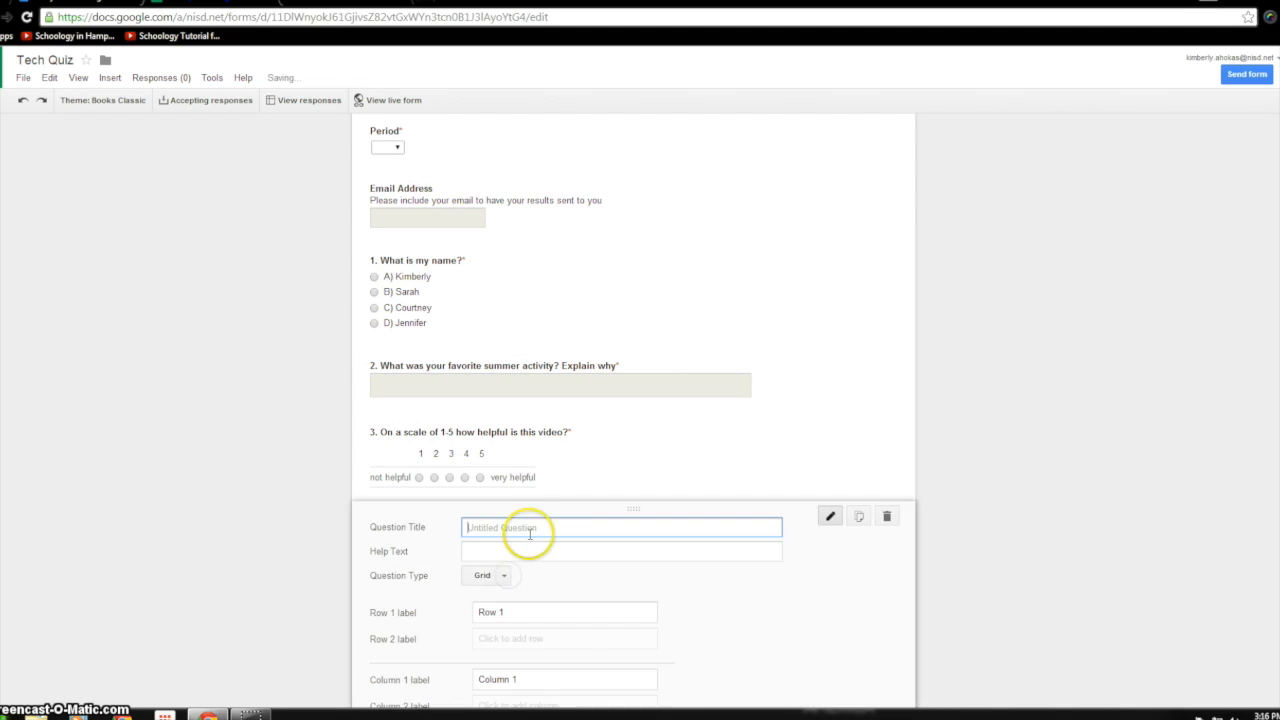
pyautogui.write("Overall, your teacher's explanations were clear and understandable.")
pyautogui.click(470, 527)
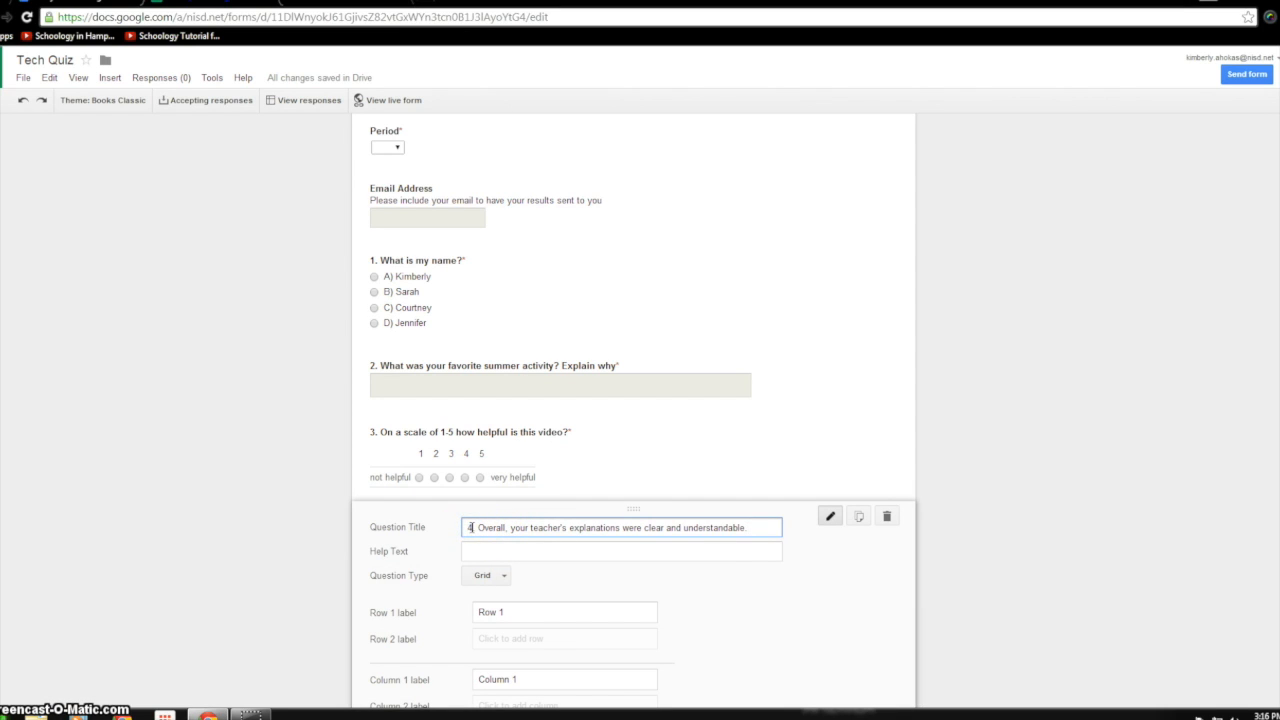
pyautogui.scroll(-1, 586, 575)
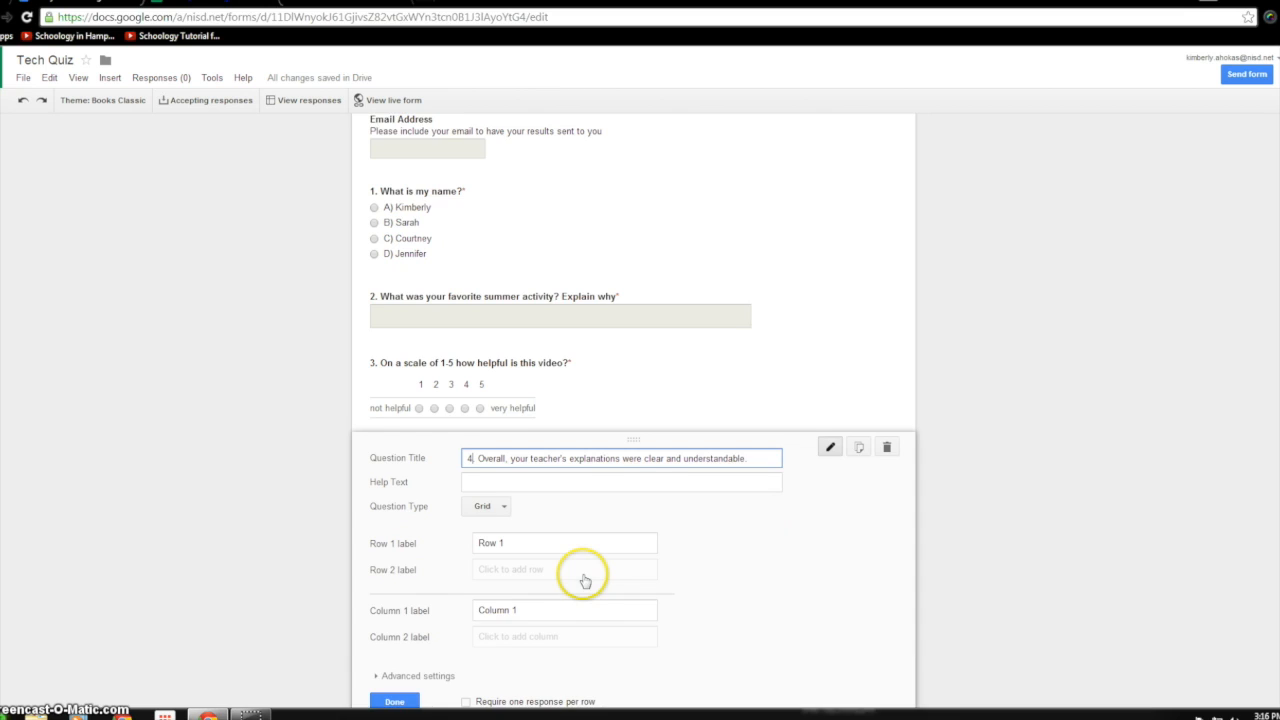
pyautogui.scroll(-1, 585, 580)
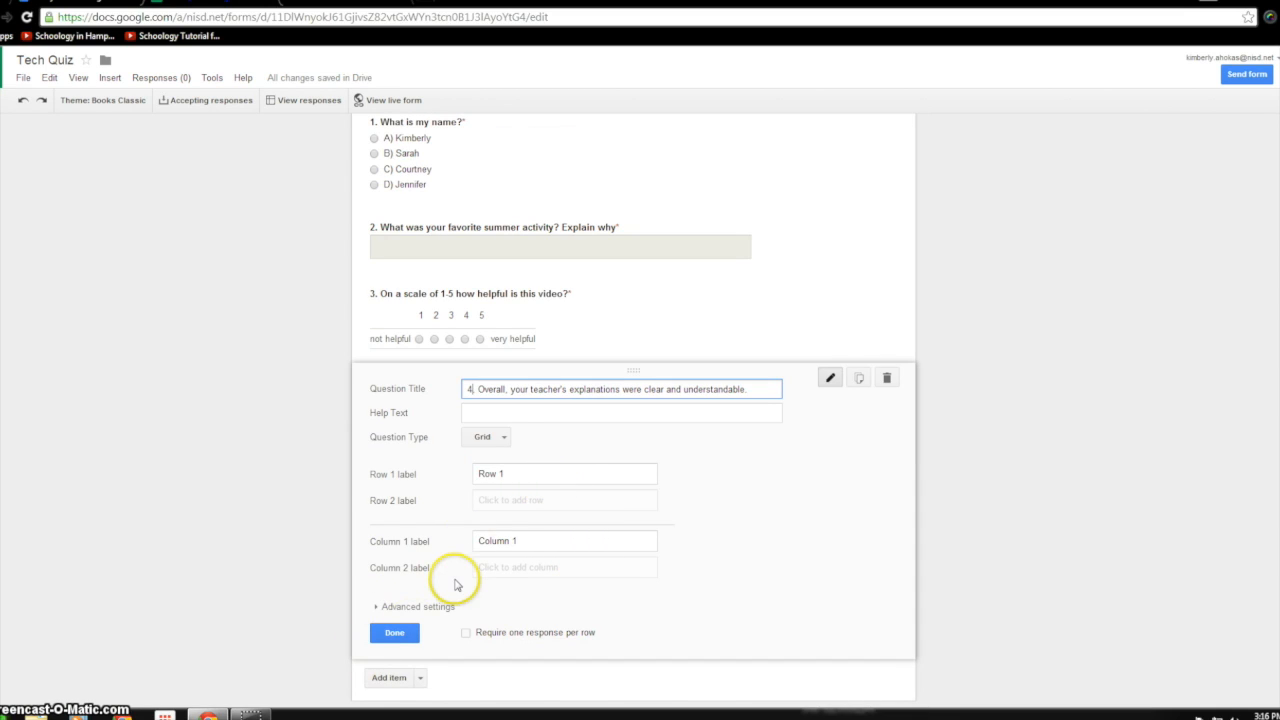
# - Set the grid columns to Strongly Agree, Agree, Disagree and Strongly Disagree
pyautogui.moveTo(531, 540); pyautogui.dragTo(434, 540)
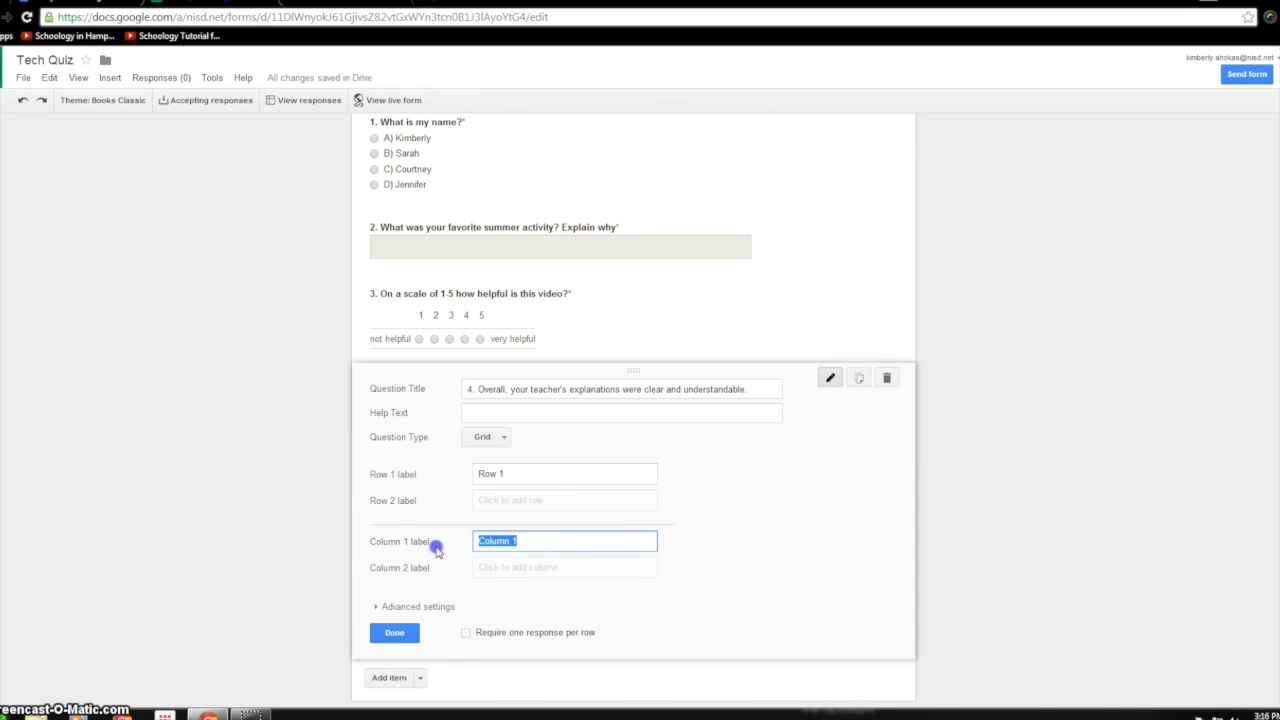
pyautogui.write('Strongly Agree')
pyautogui.press('Return')
pyautogui.write('Agree')
pyautogui.press('Return')
pyautogui.write('Disagree')
pyautogui.press('Return')
pyautogui.write('Strongly Dis')
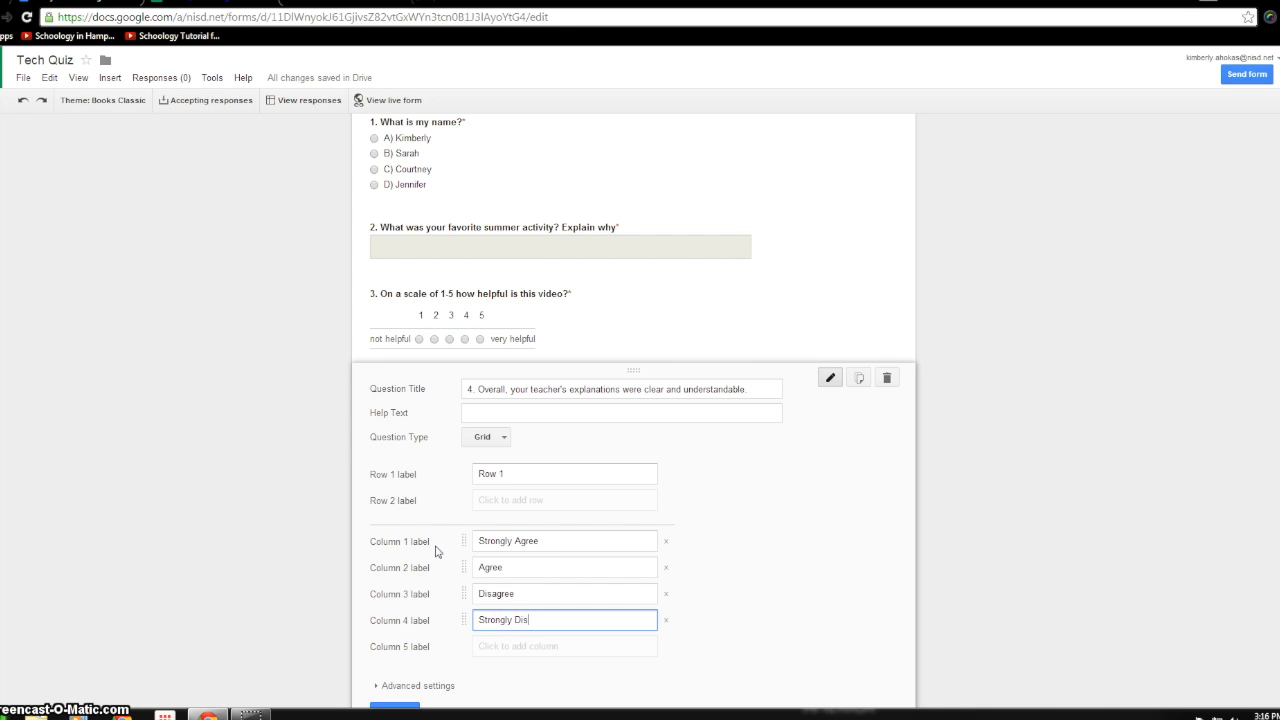
pyautogui.write('agree')
# - Require one response per row and finish editing question 4
pyautogui.scroll(-3, 440, 560)
pyautogui.click(466, 504)
pyautogui.click(400, 507)
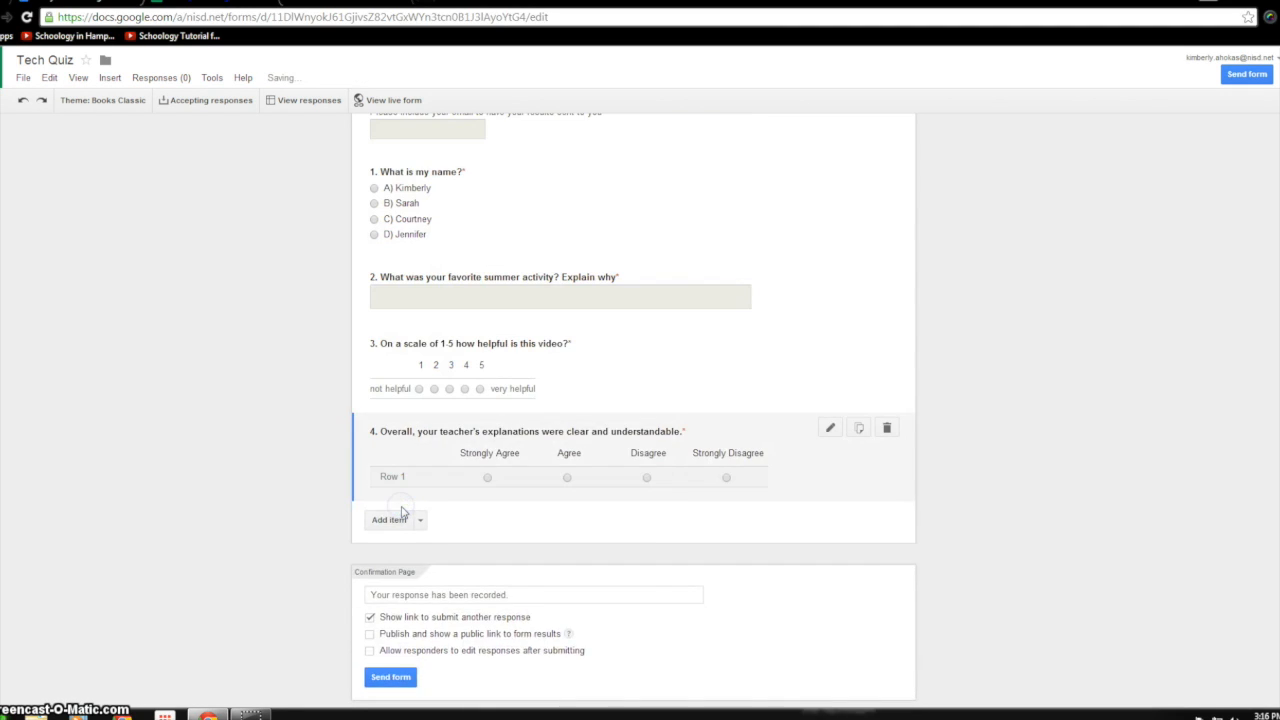
pyautogui.click(820, 495)
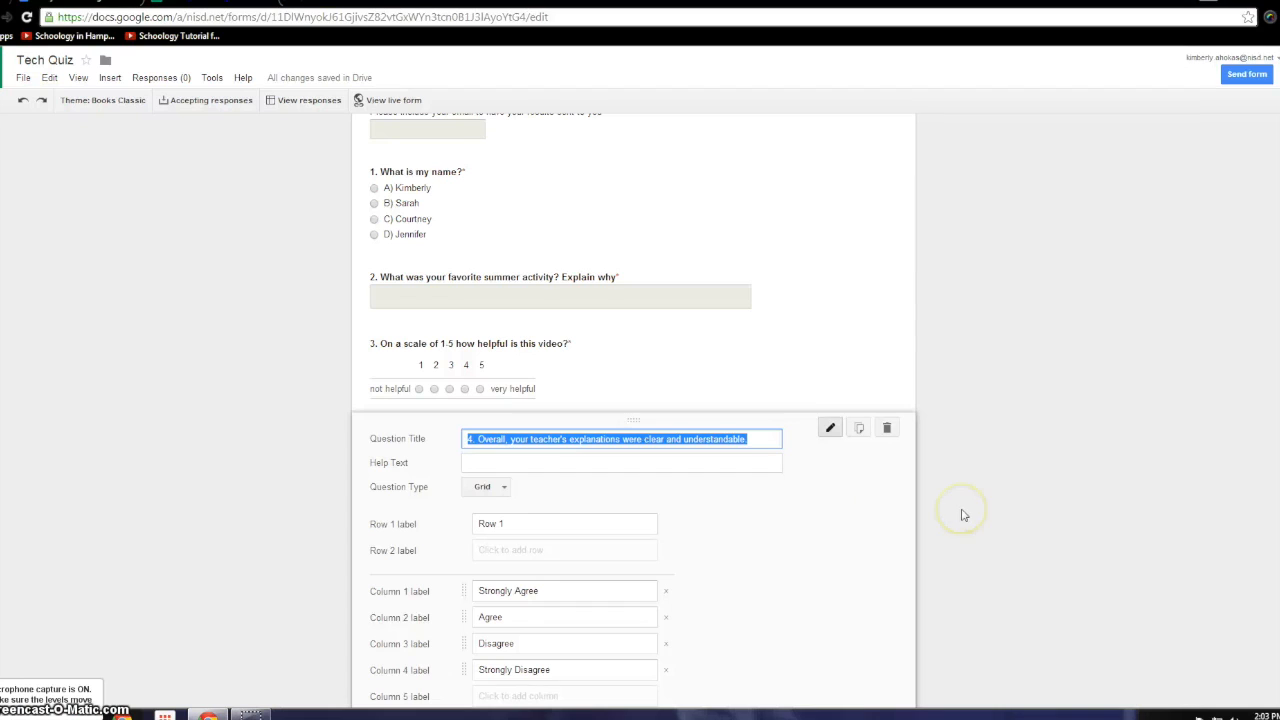
pyautogui.scroll(-3, 963, 515)
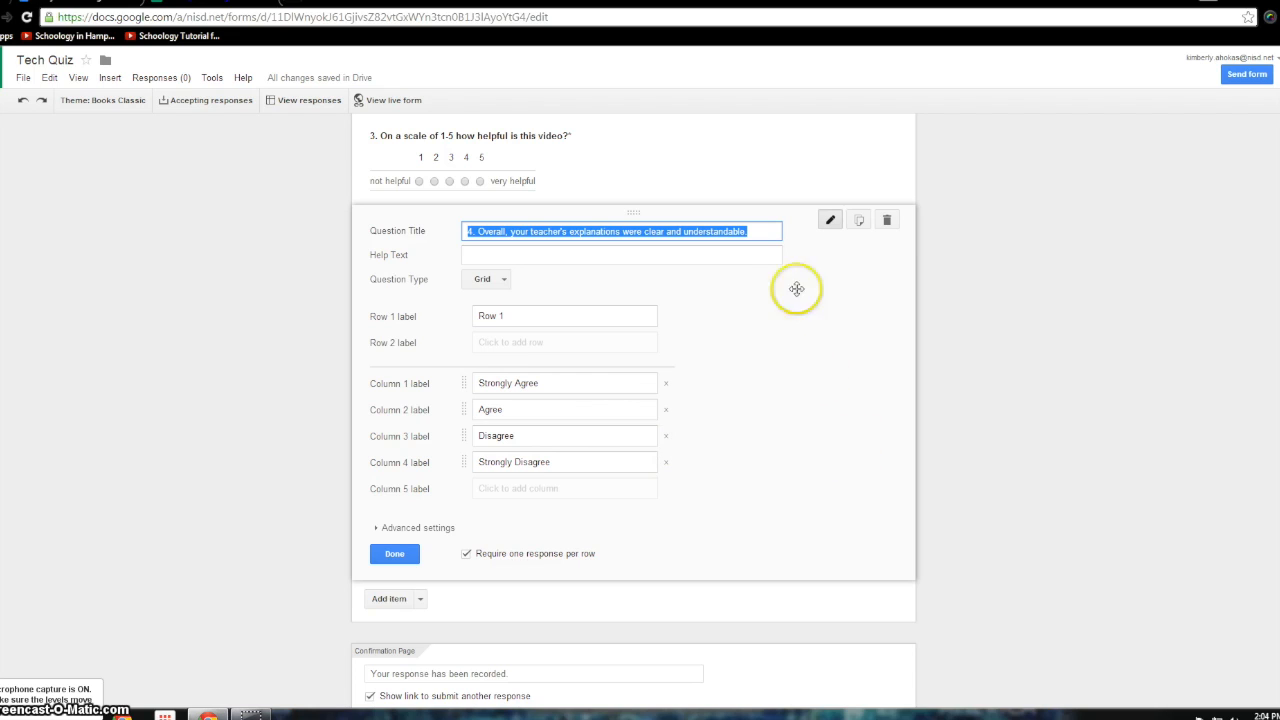
# - Duplicate question 4, retitling the copy 'I will be able to implement quizzes using forms in my classroom'
pyautogui.click(858, 222)
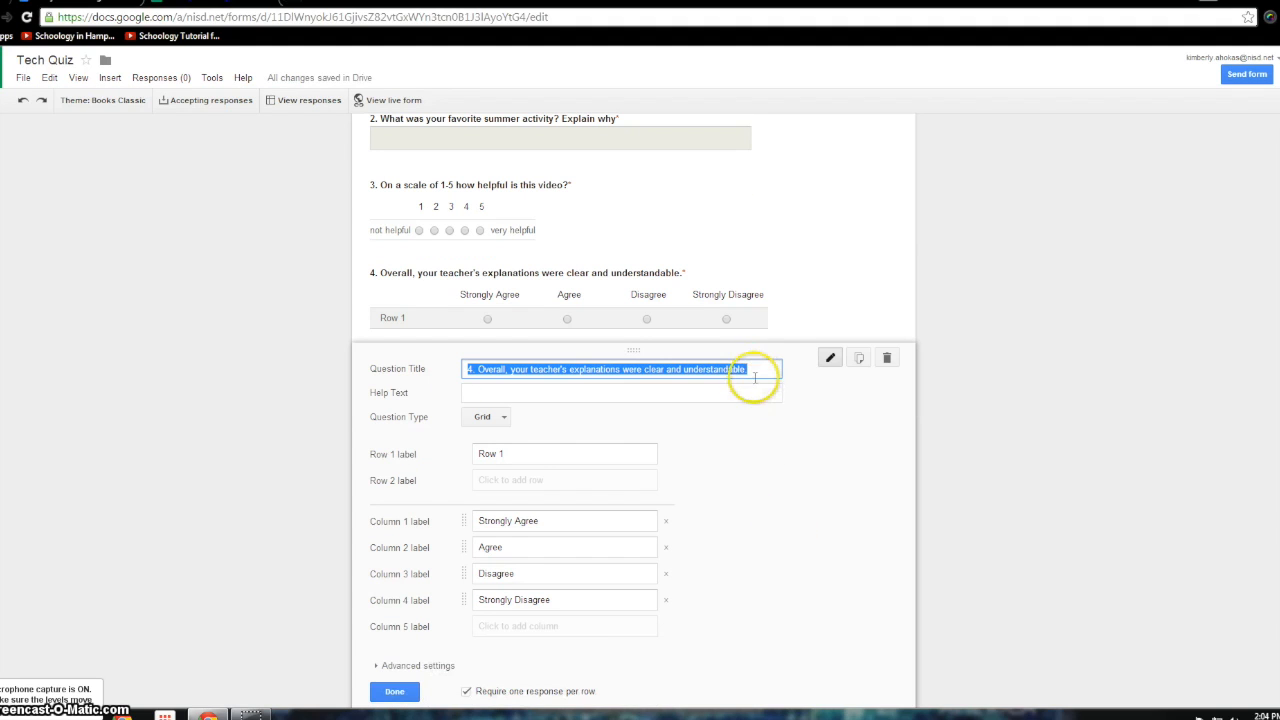
pyautogui.press('BackSpace')
pyautogui.write('5. I will be able to implement quizzes using forms in my classroom')
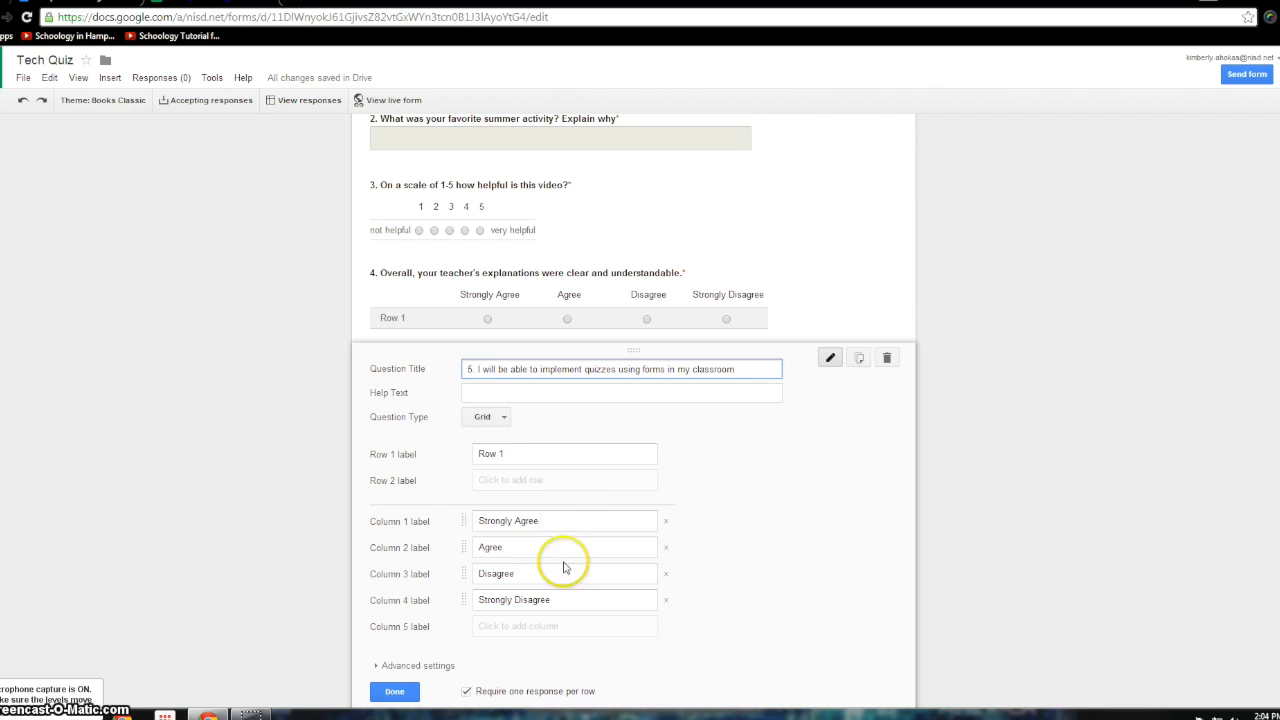
pyautogui.scroll(-1, 563, 628)
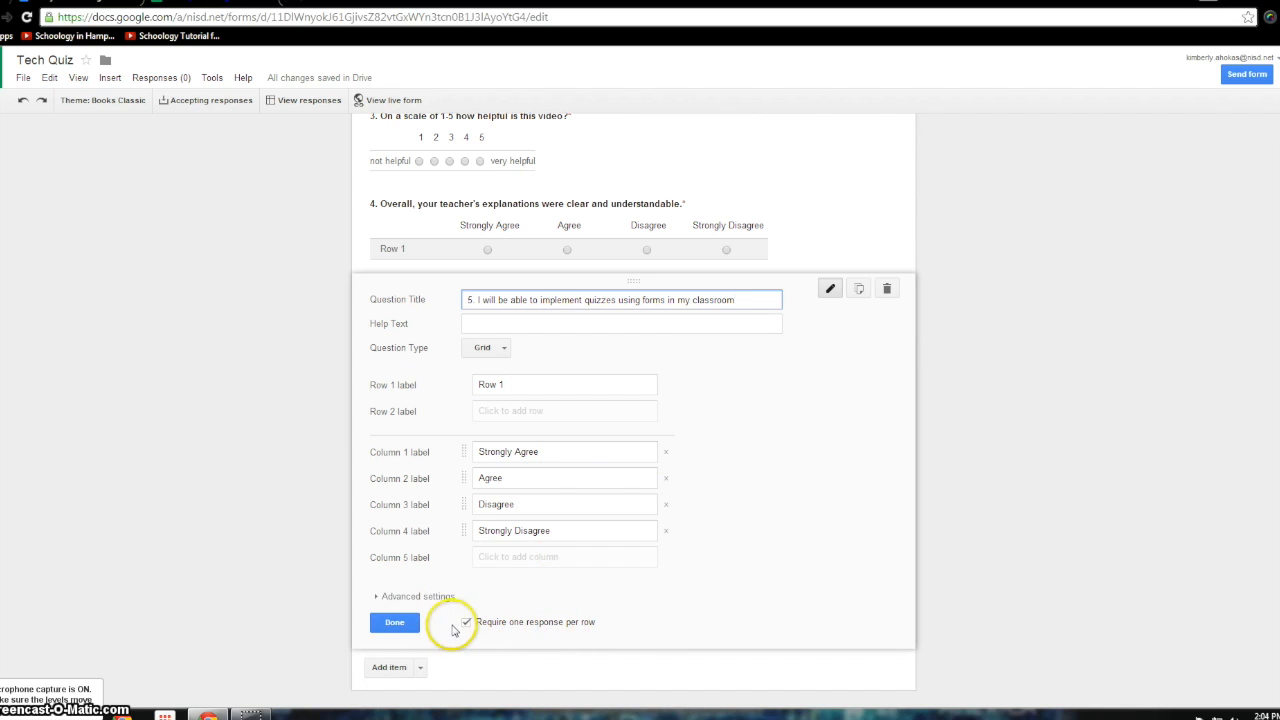
pyautogui.click(396, 623)
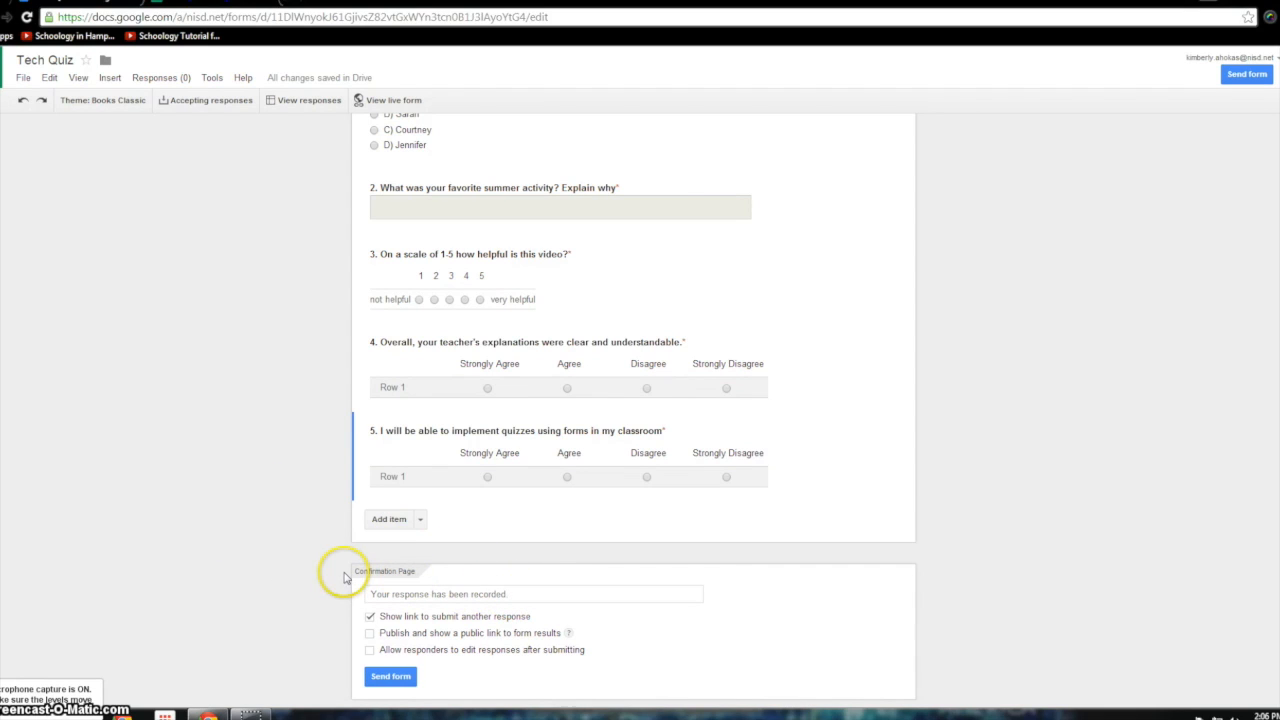
# - Replace the confirmation message with 'Your response has been recorded. I will email out results daily at the end of the day.'
pyautogui.click(532, 595)
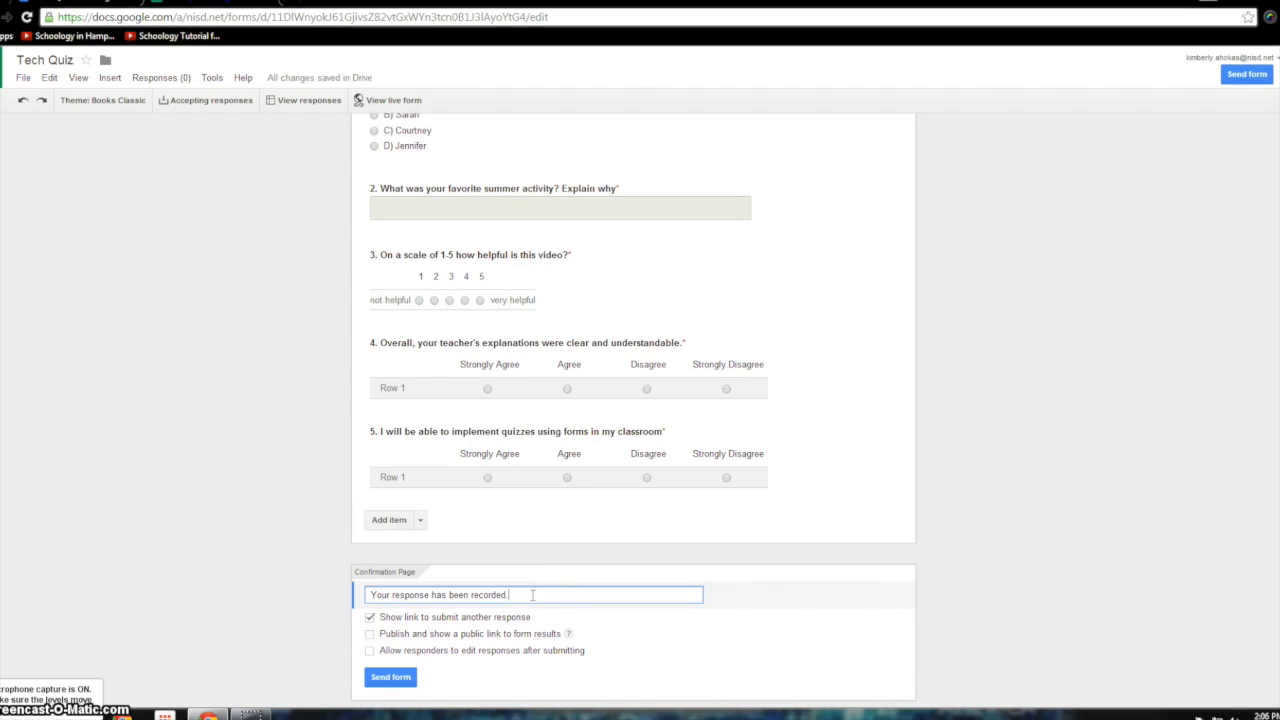
pyautogui.moveTo(531, 595); pyautogui.dragTo(360, 592)
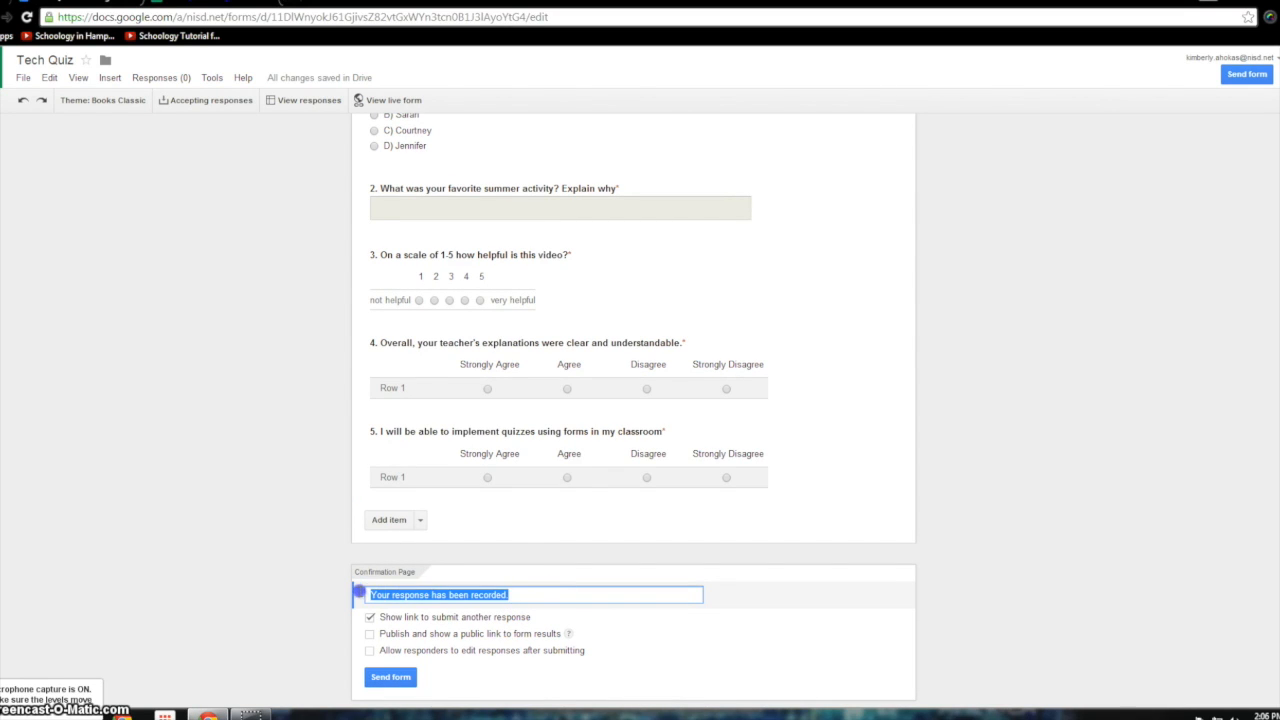
pyautogui.write('Your response has been recorded. I will email out results daily at the end of the day.')
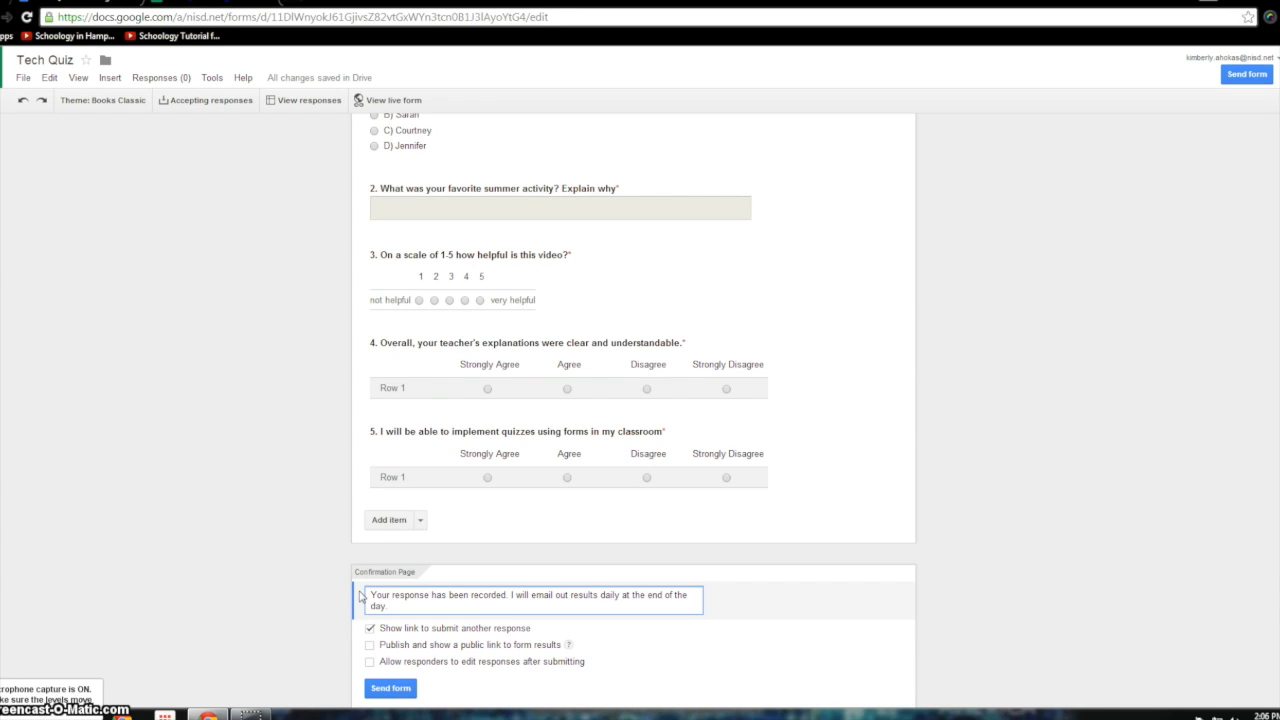
pyautogui.click(369, 629)
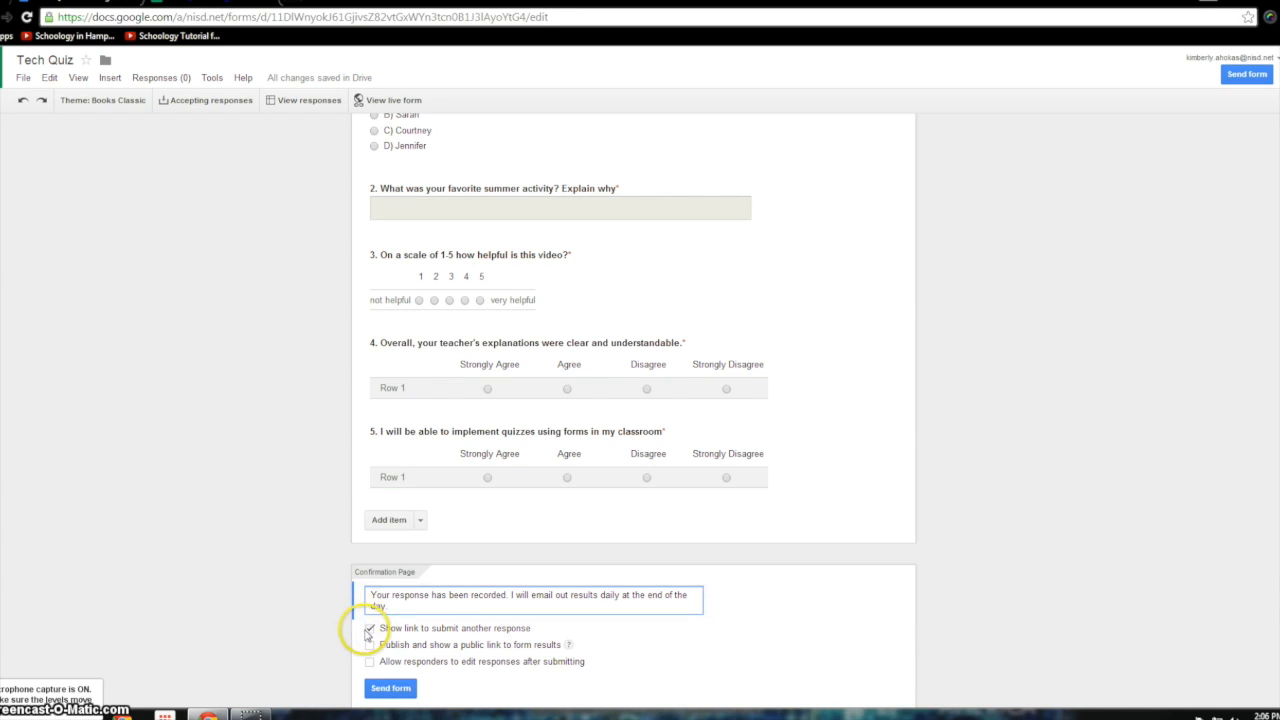
pyautogui.click(383, 635)
pyautogui.write('.')
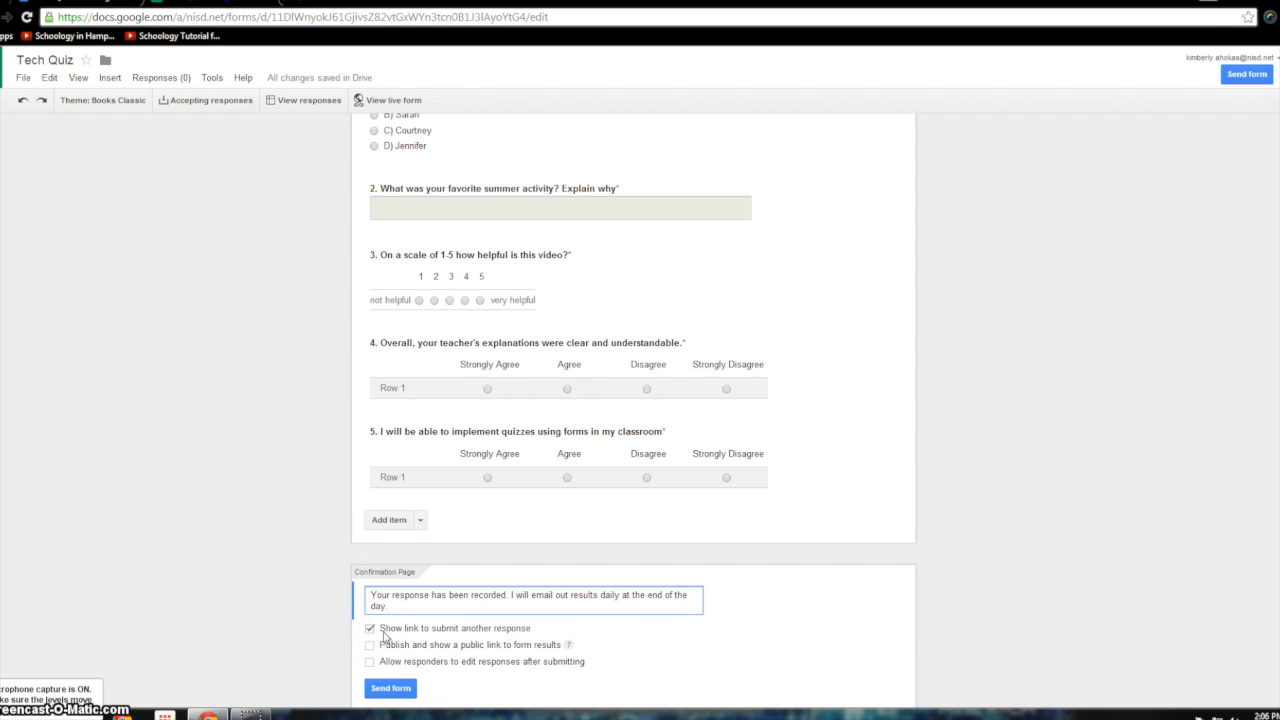
pyautogui.click(382, 651)
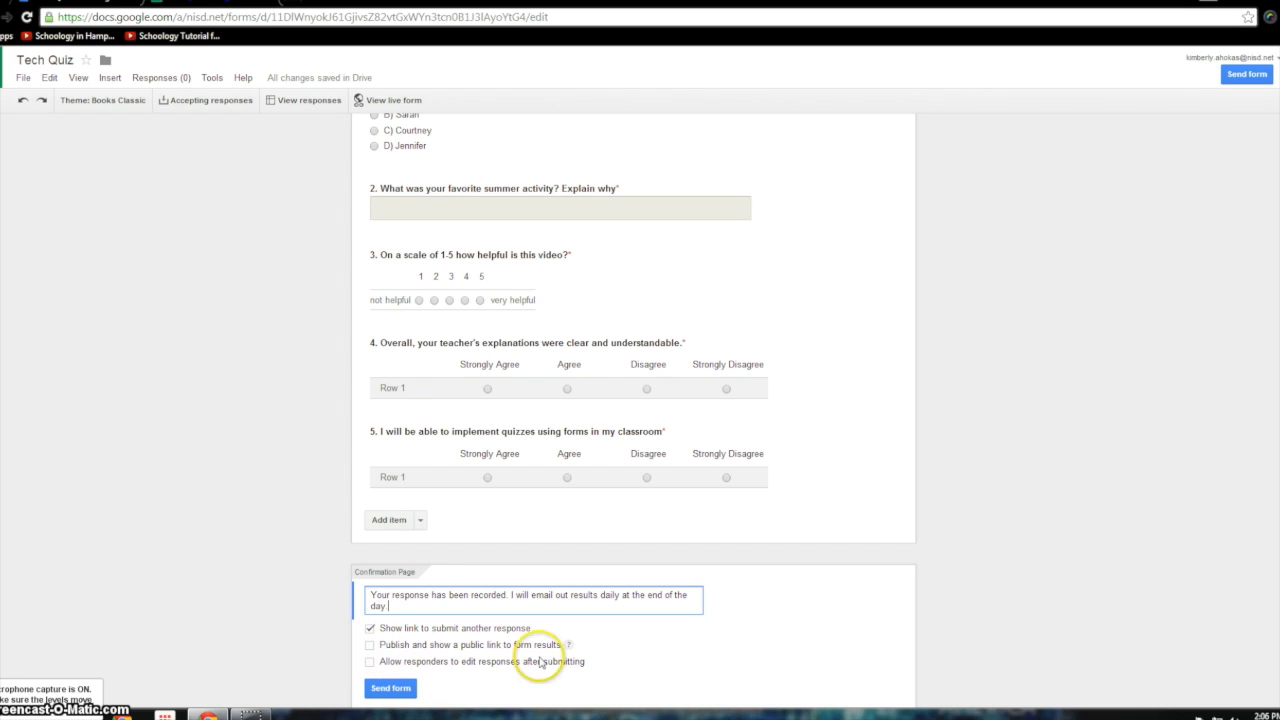
pyautogui.moveTo(566, 648)
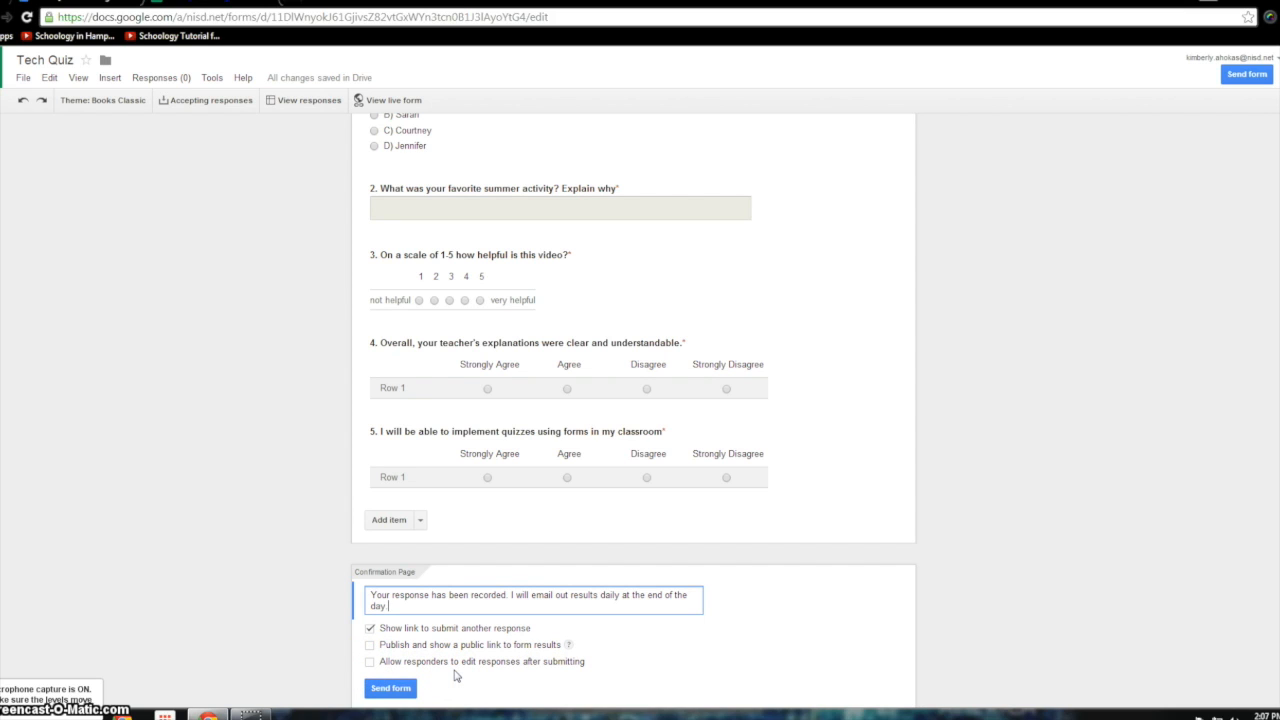
pyautogui.click(395, 694)
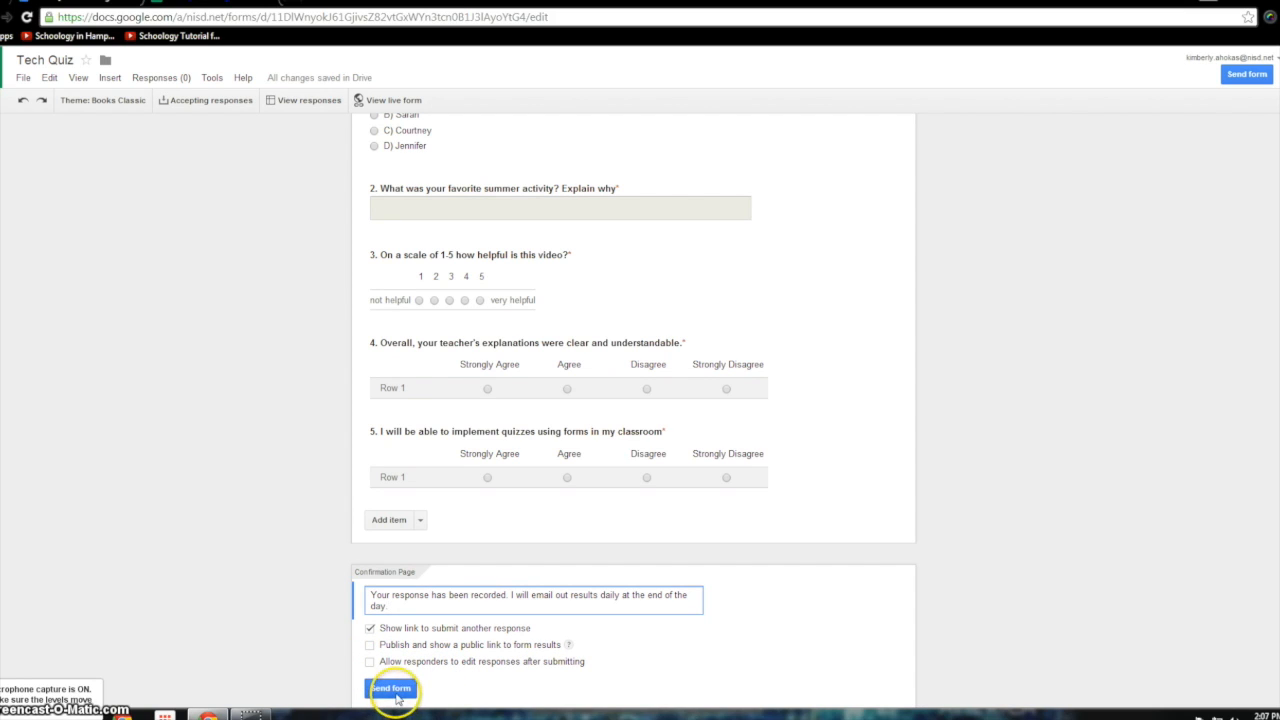
pyautogui.click(394, 690)
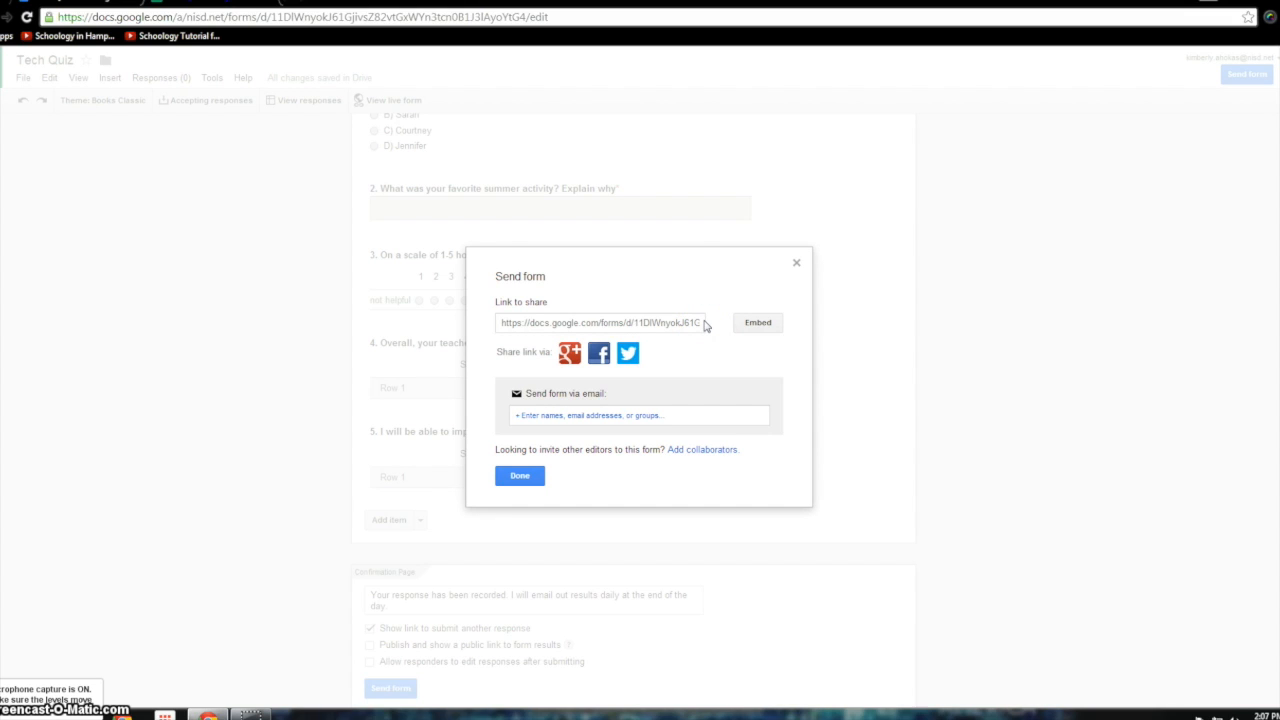
pyautogui.click(698, 415)
pyautogui.click(637, 420)
pyautogui.click(518, 476)
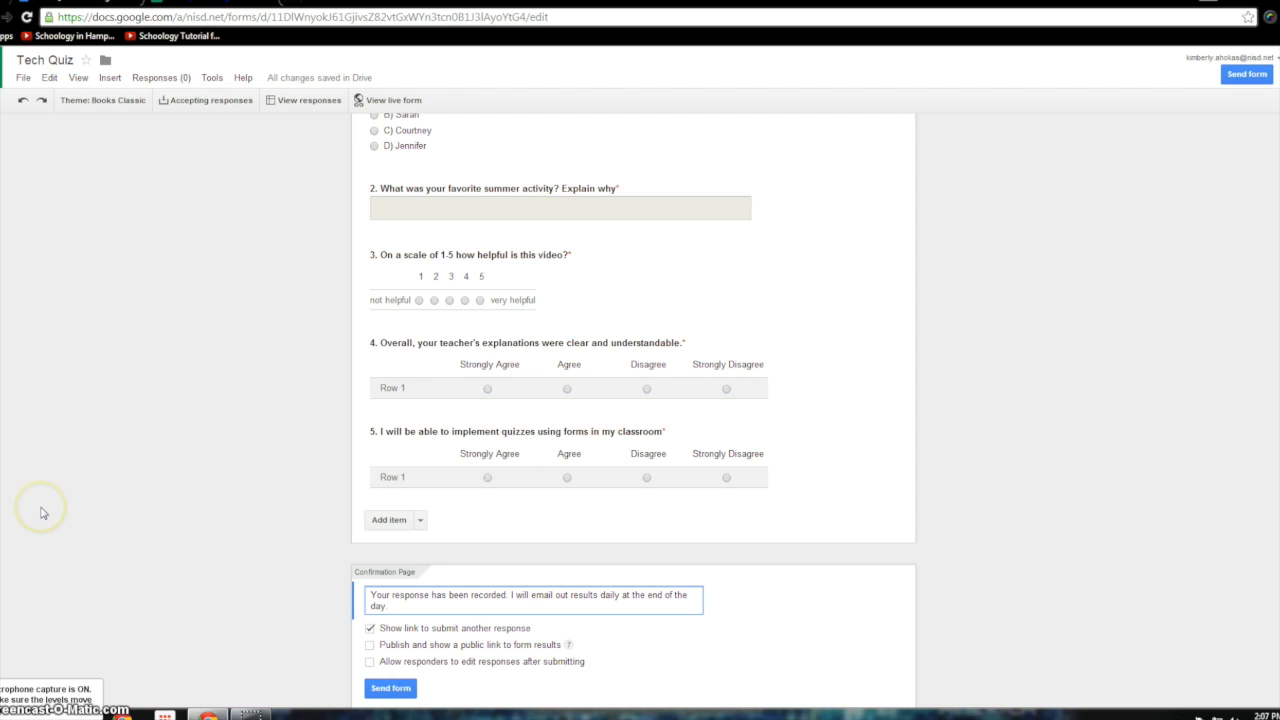
# - Open the live form, enter a first name and choose 2nd as the period
pyautogui.click(405, 102)
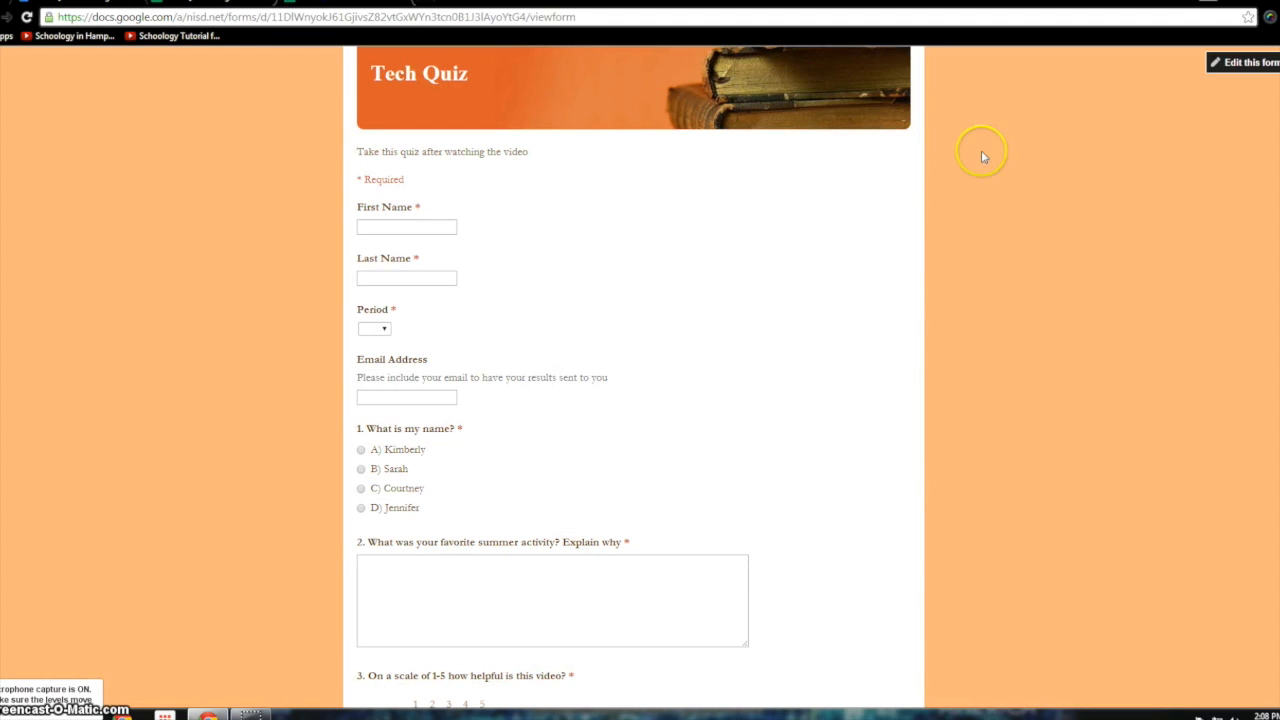
pyautogui.click(405, 226)
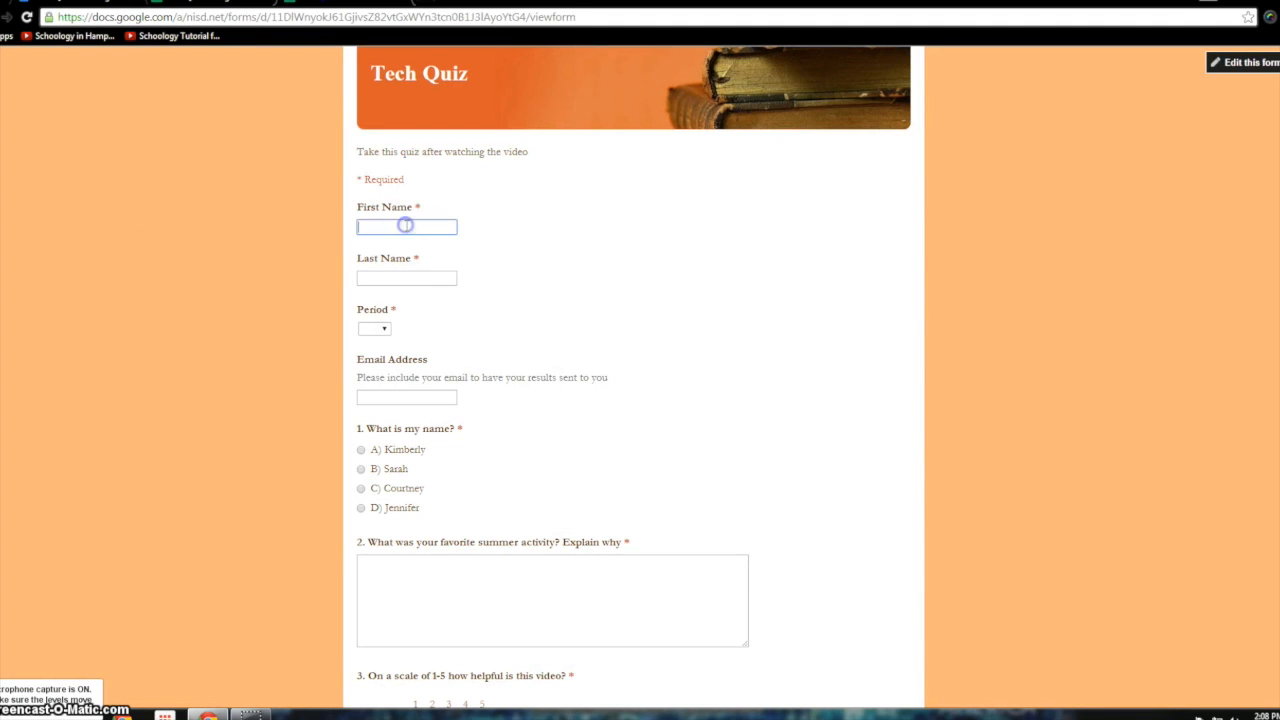
pyautogui.write('Kimberly')
pyautogui.press('Tab')
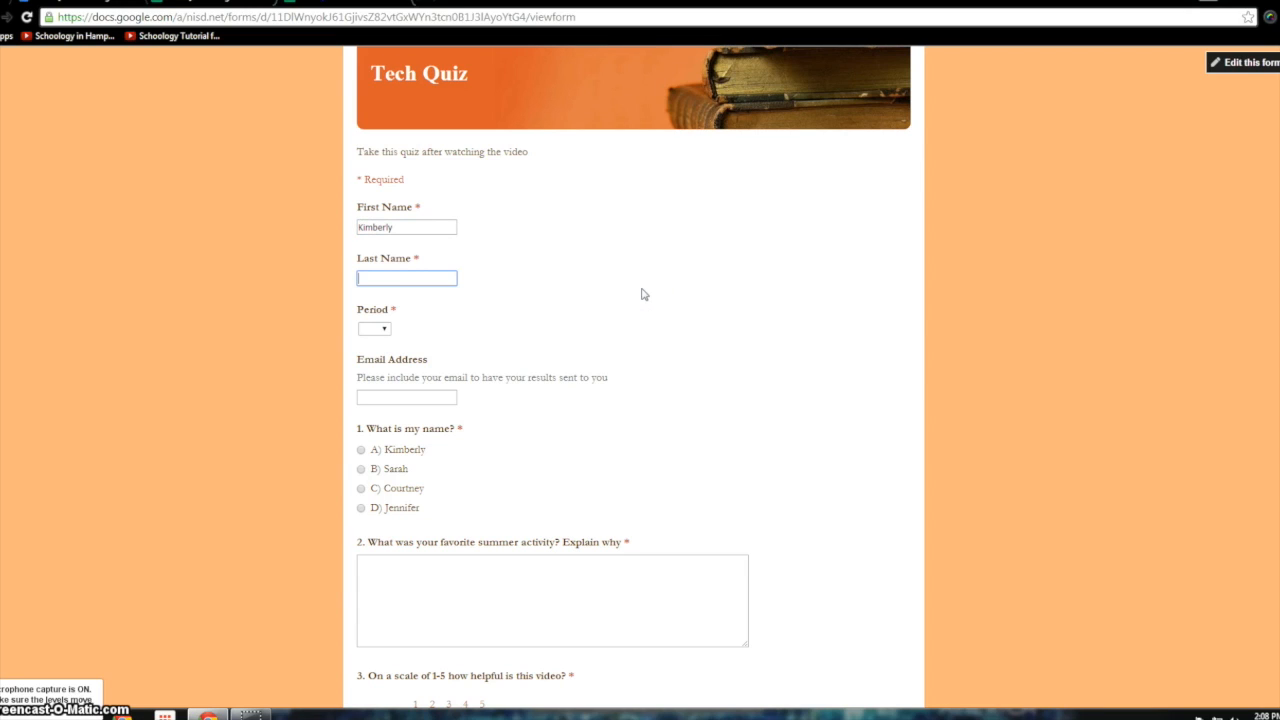
pyautogui.press('Tab')
pyautogui.press('Down')
pyautogui.press('Down')
pyautogui.click(410, 398)
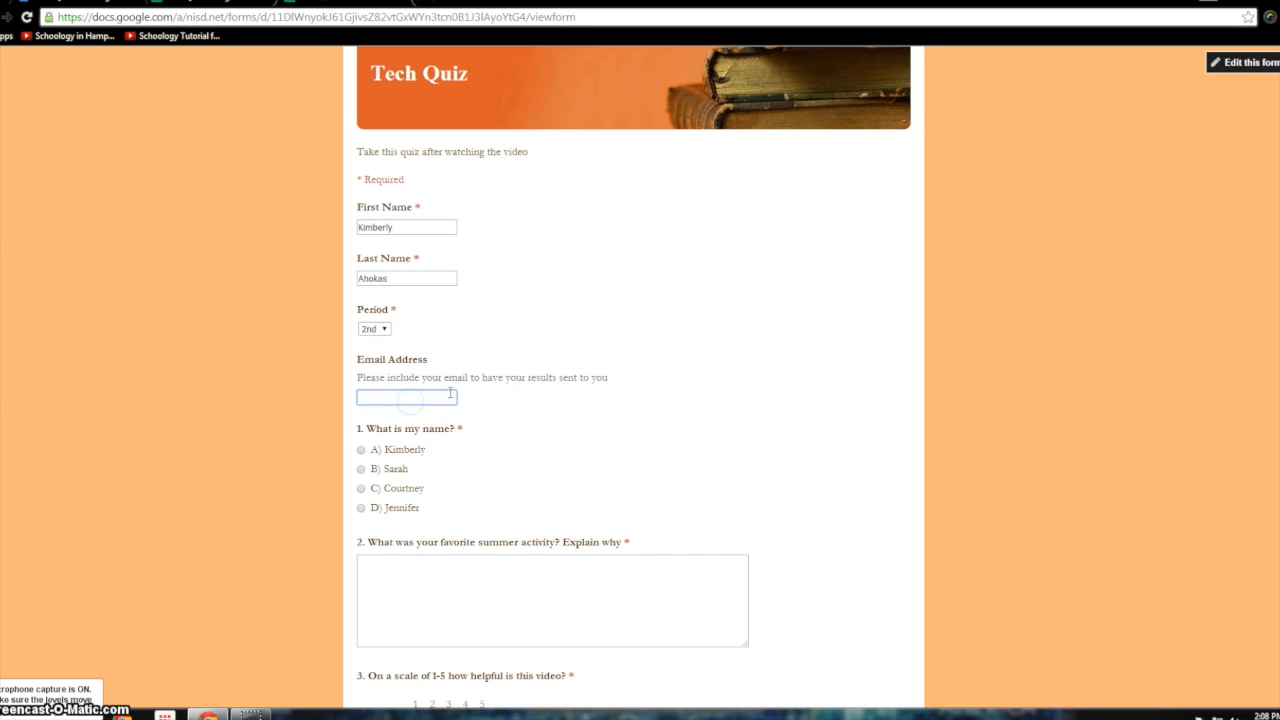
# - Answer A for question 1, rate the video 4, Agree for question 4 and Strongly Agree for question 5
pyautogui.click(364, 450)
pyautogui.scroll(-3, 370, 450)
pyautogui.click(458, 459)
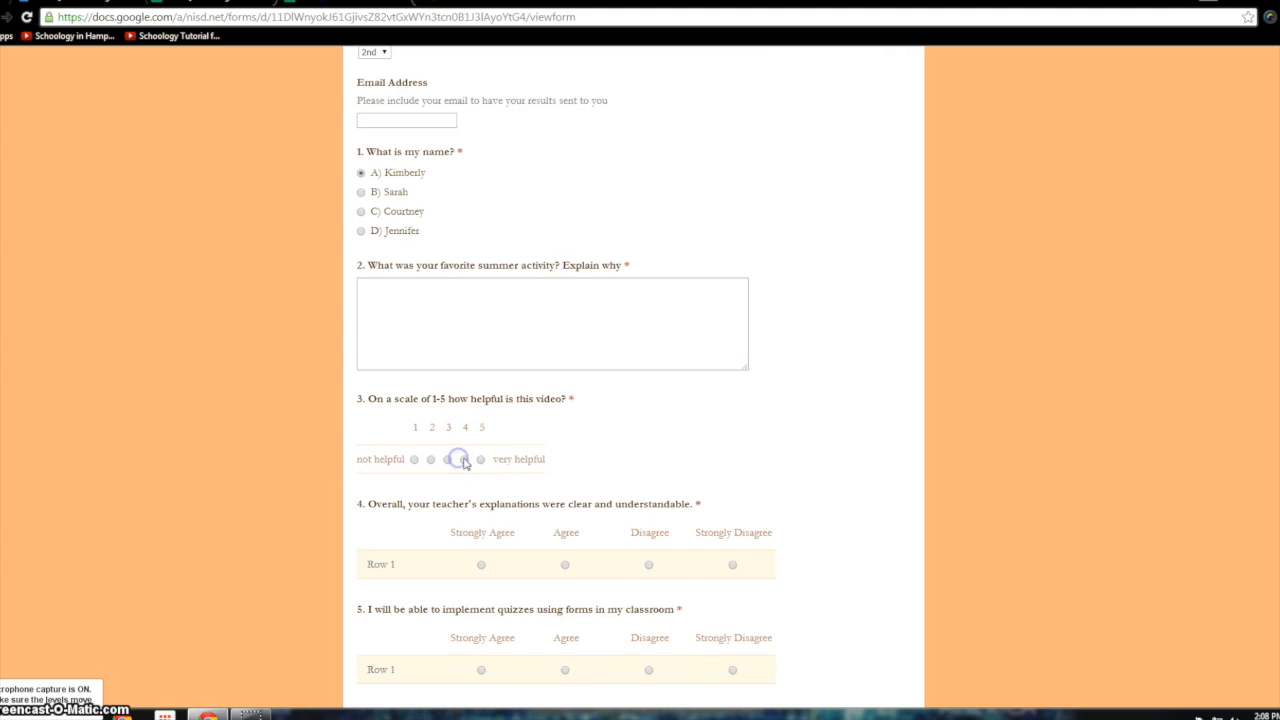
pyautogui.click(565, 564)
pyautogui.click(482, 670)
pyautogui.scroll(-1, 510, 640)
# - Answer the missed required question 2 flagged on submit, then submit the test response
pyautogui.click(377, 621)
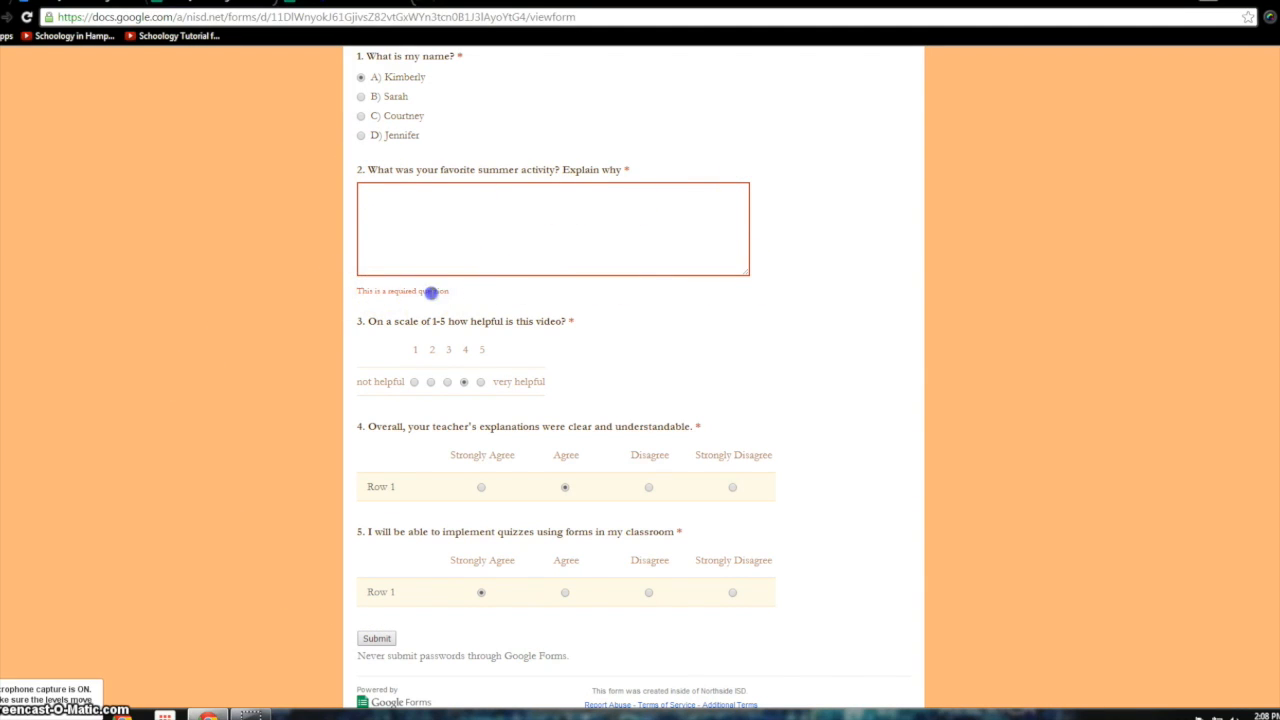
pyautogui.moveTo(449, 292); pyautogui.dragTo(343, 292)
pyautogui.click(470, 197)
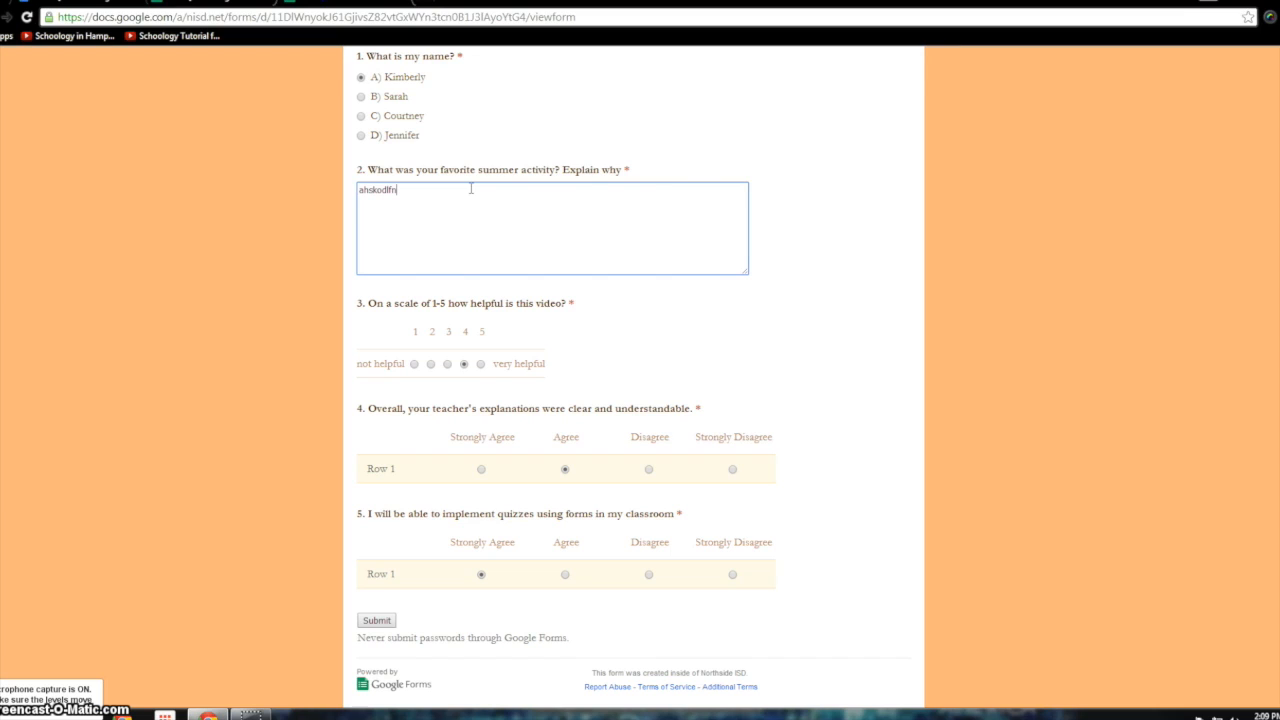
pyautogui.click(378, 621)
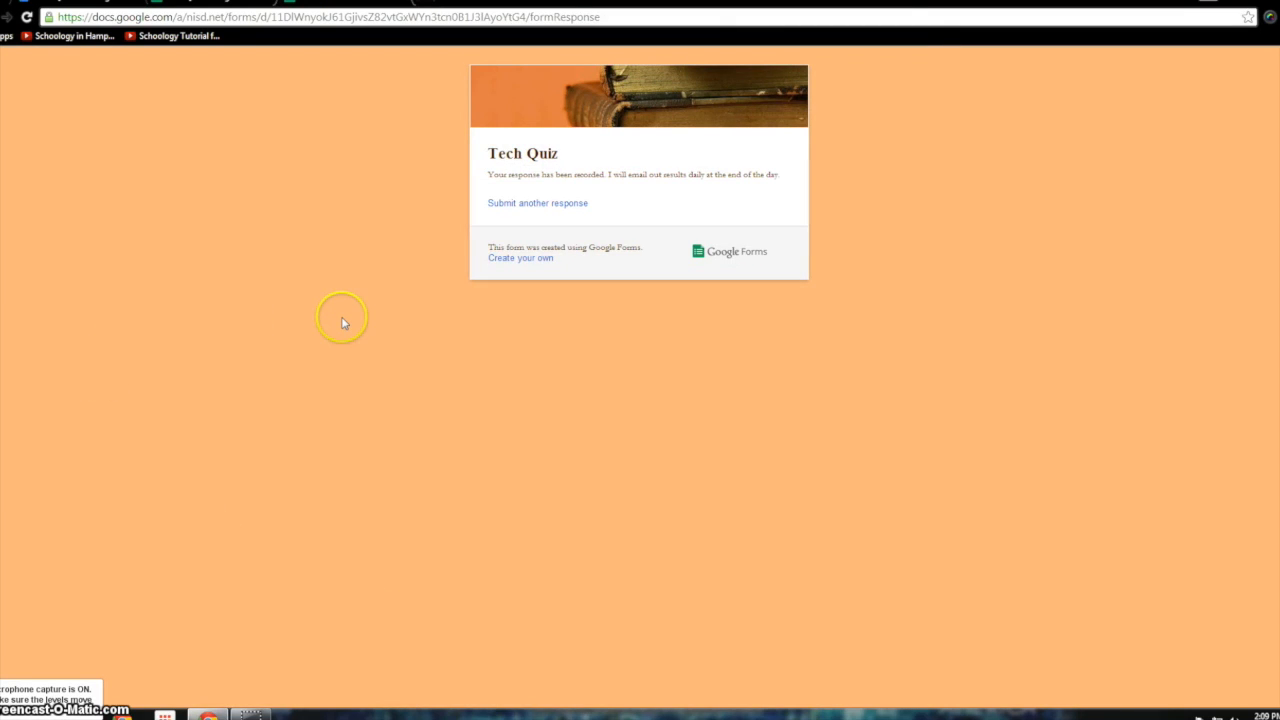